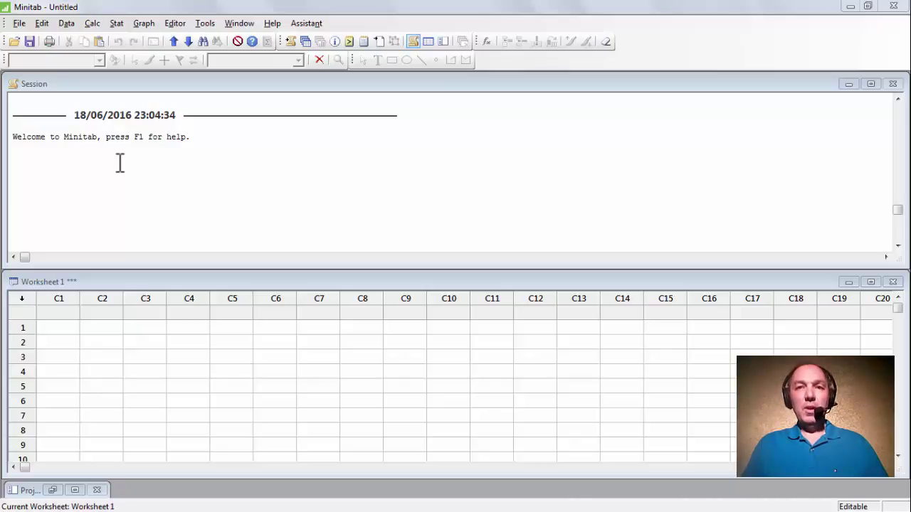
# Open the worksheet Perdas de Matéria Prima.MTW from the Minitab Sample Data folder, accepting that its content is copied into the current project.
pyautogui.click(120, 163)
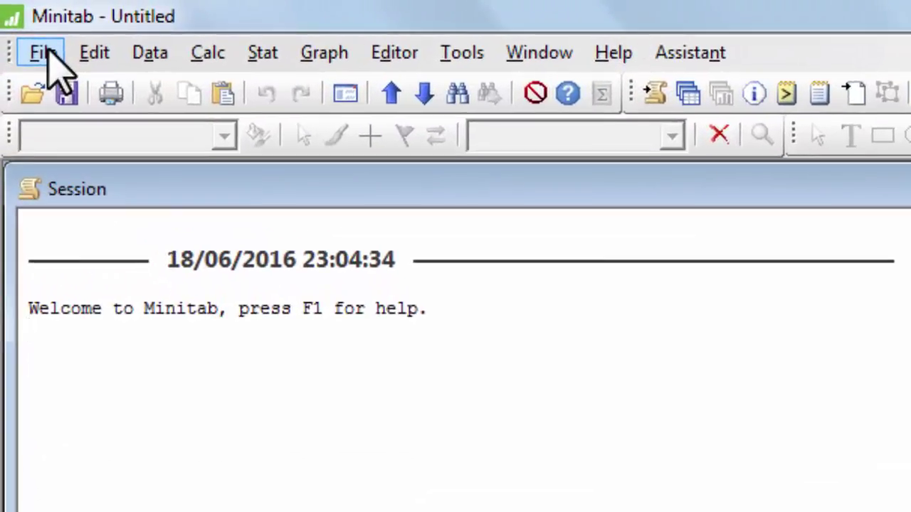
pyautogui.click(40, 48)
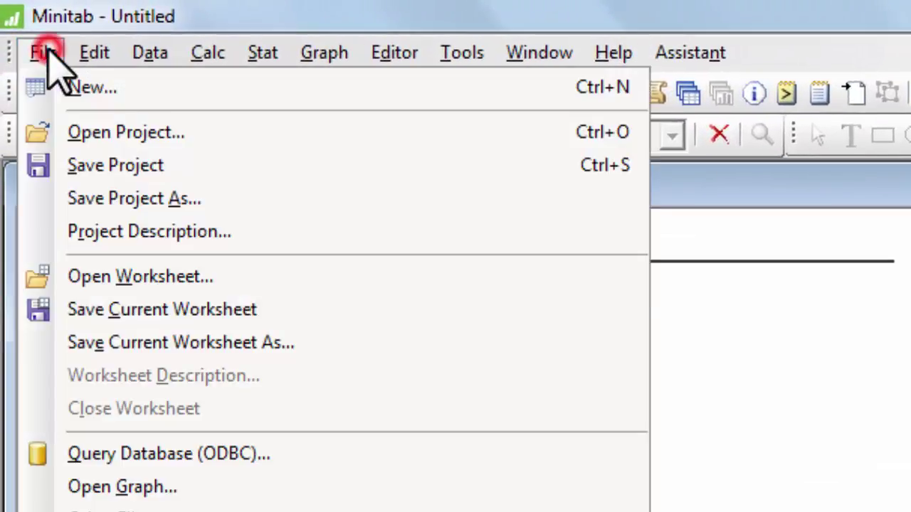
pyautogui.click(160, 279)
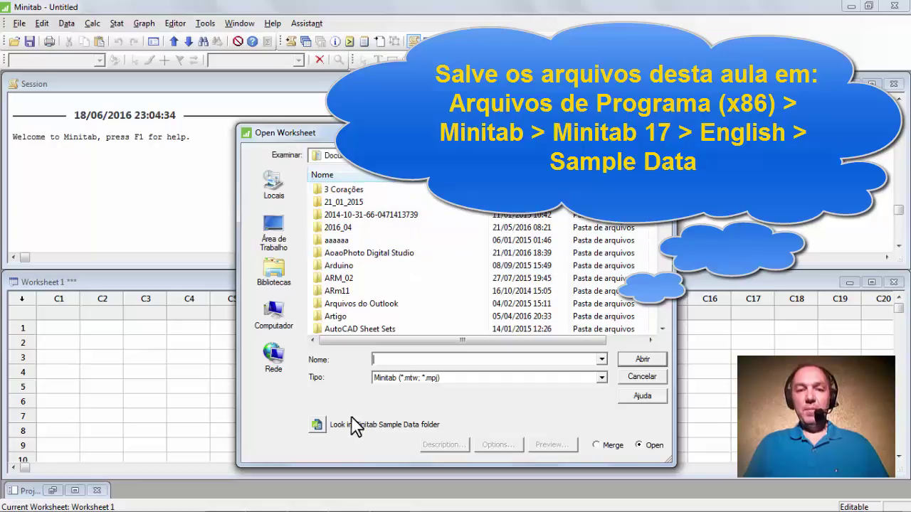
pyautogui.click(316, 427)
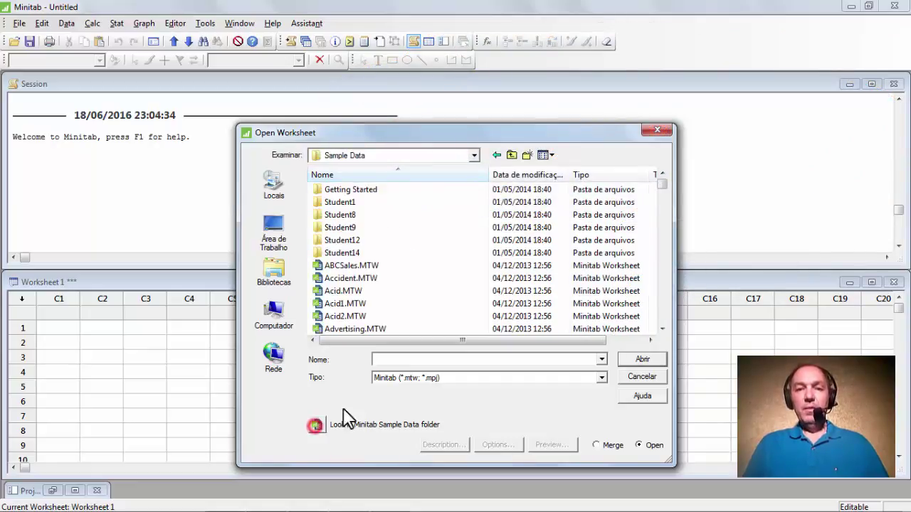
pyautogui.click(661, 188)
pyautogui.moveTo(666, 195); pyautogui.dragTo(654, 277)
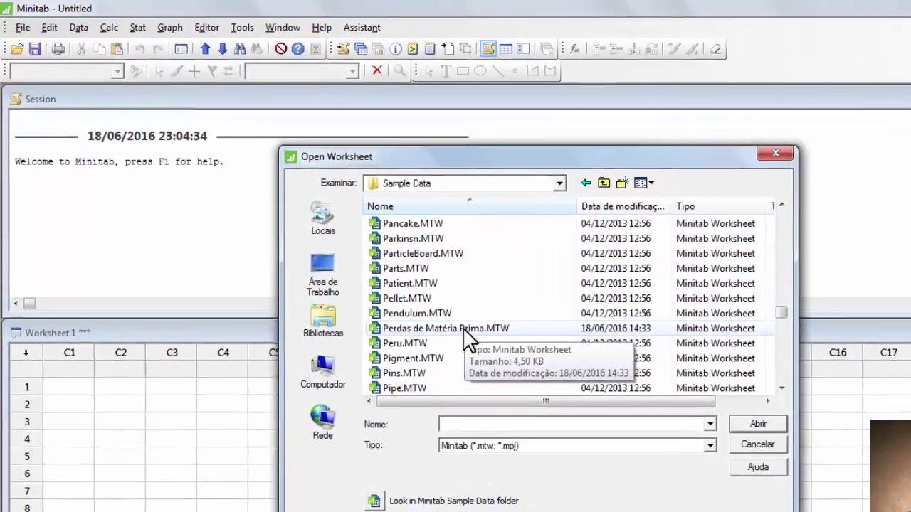
pyautogui.click(463, 329)
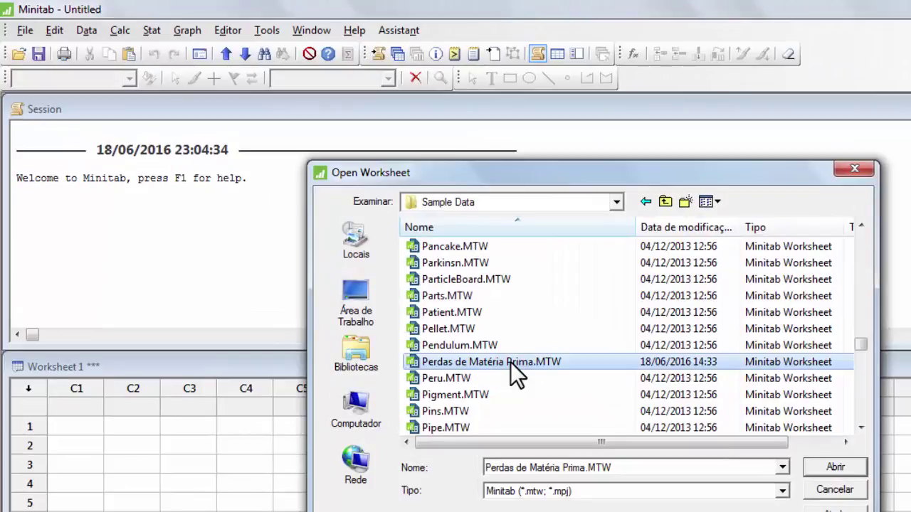
pyautogui.click(839, 467)
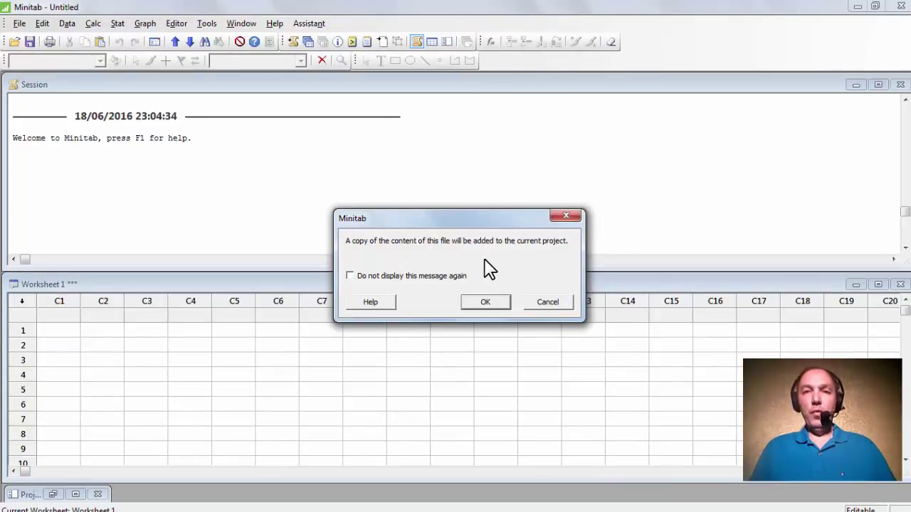
pyautogui.click(484, 304)
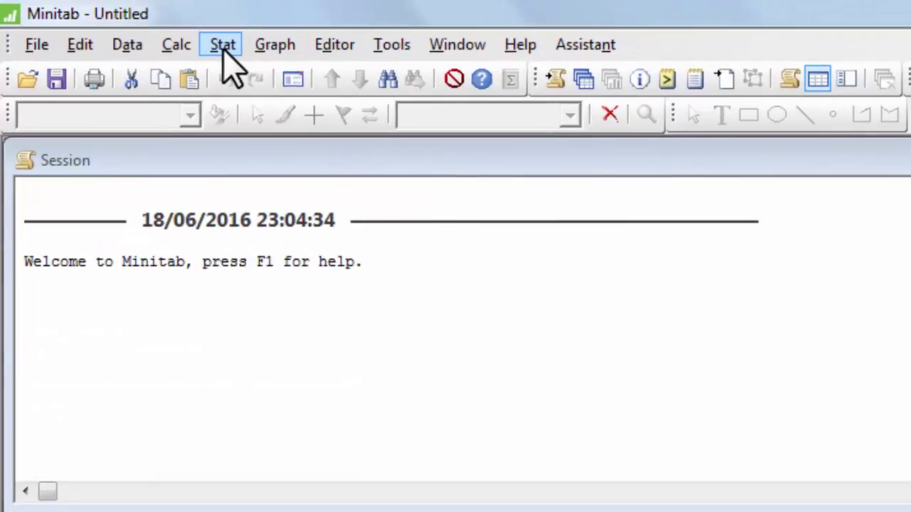
# Start a Pareto chart with Perdas de Matéria Prima as the defects data and Quantidade as the frequencies.
pyautogui.click(223, 46)
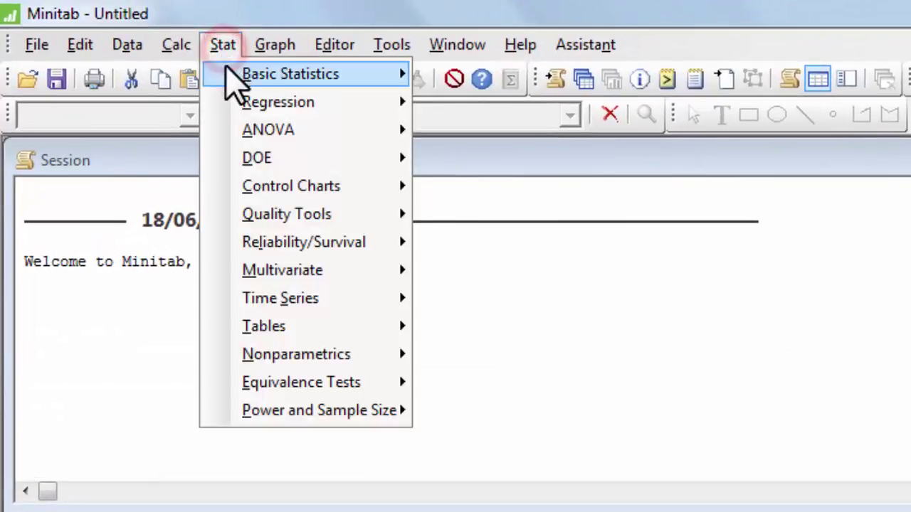
pyautogui.moveTo(288, 229)
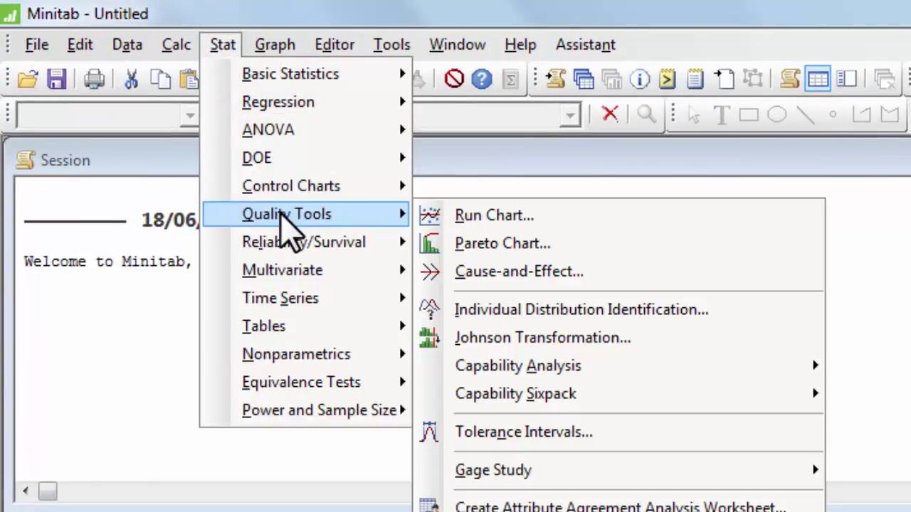
pyautogui.click(524, 245)
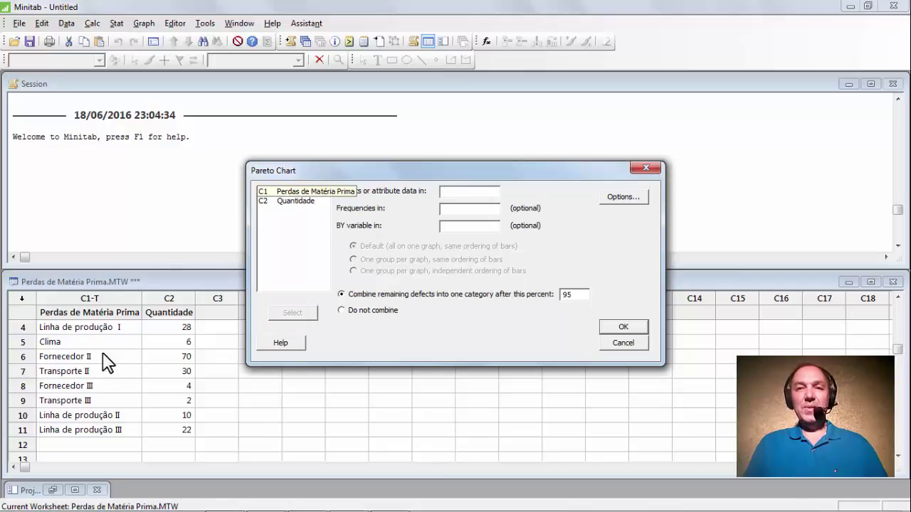
pyautogui.click(310, 192)
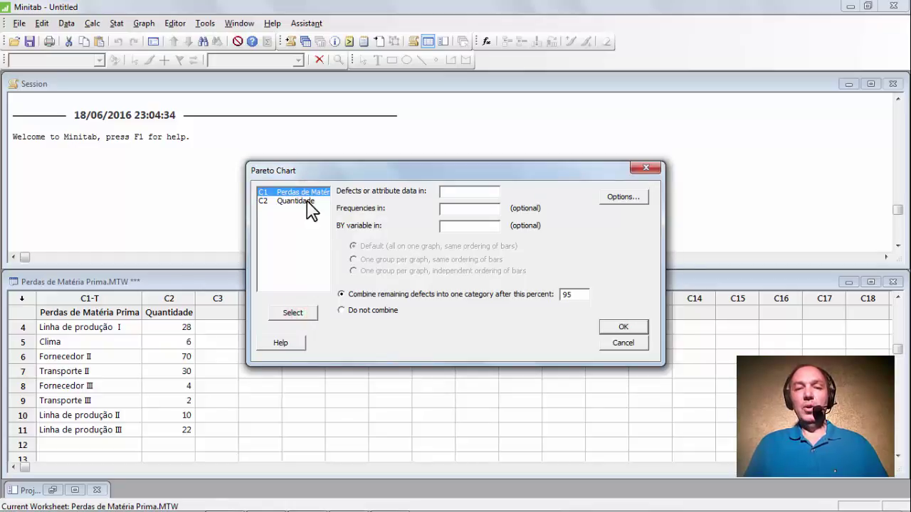
pyautogui.doubleClick(307, 196)
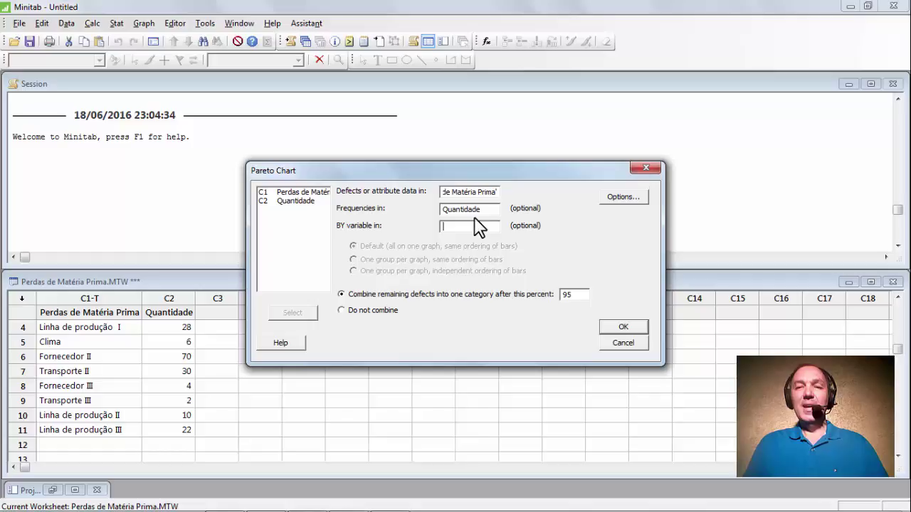
# In the Pareto chart options, label the X axis Perdas and the Y axis Quantidades.
pyautogui.click(620, 203)
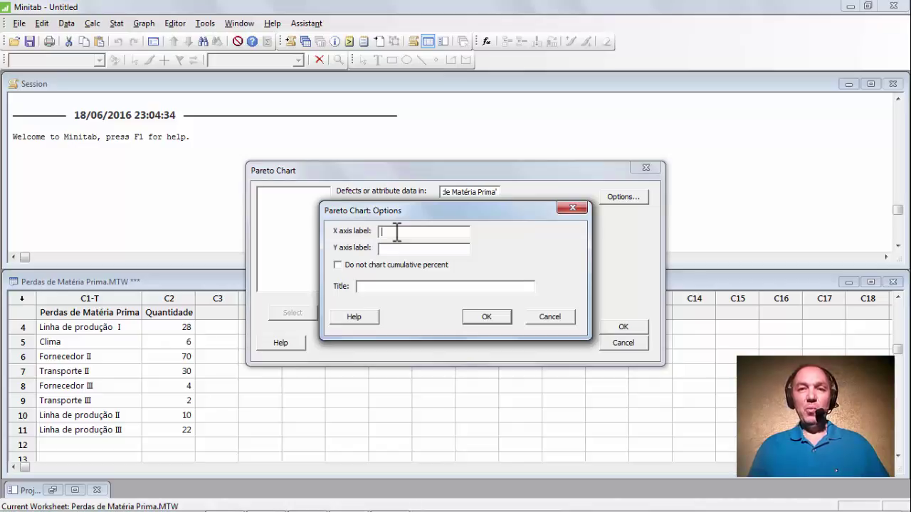
pyautogui.write('Perdas')
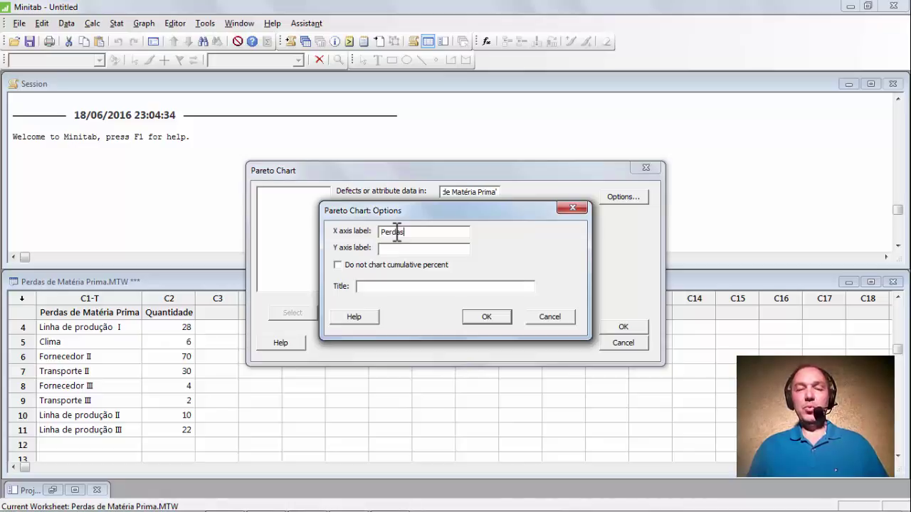
pyautogui.click(389, 247)
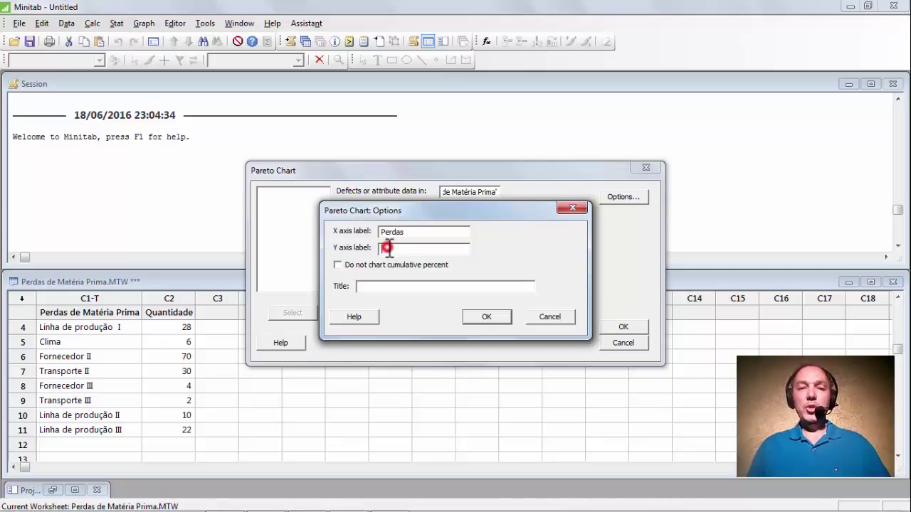
pyautogui.write('Qu')
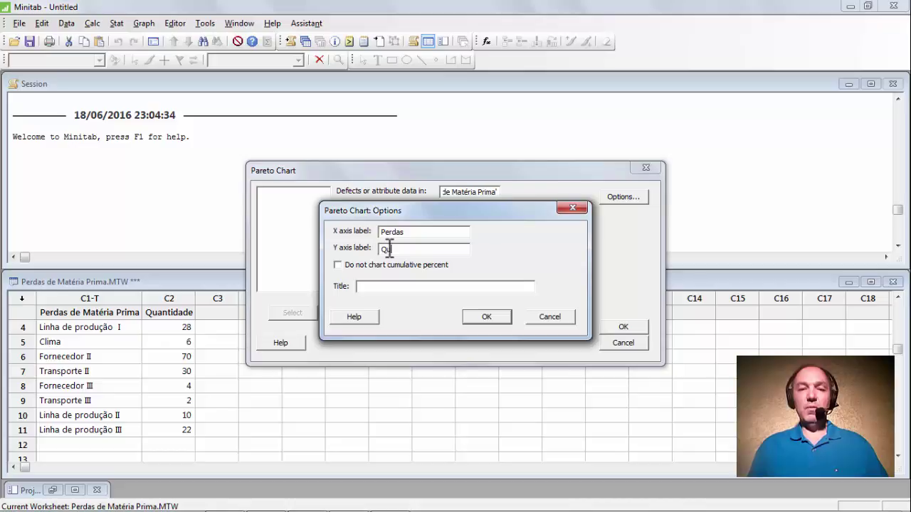
pyautogui.write('antidades')
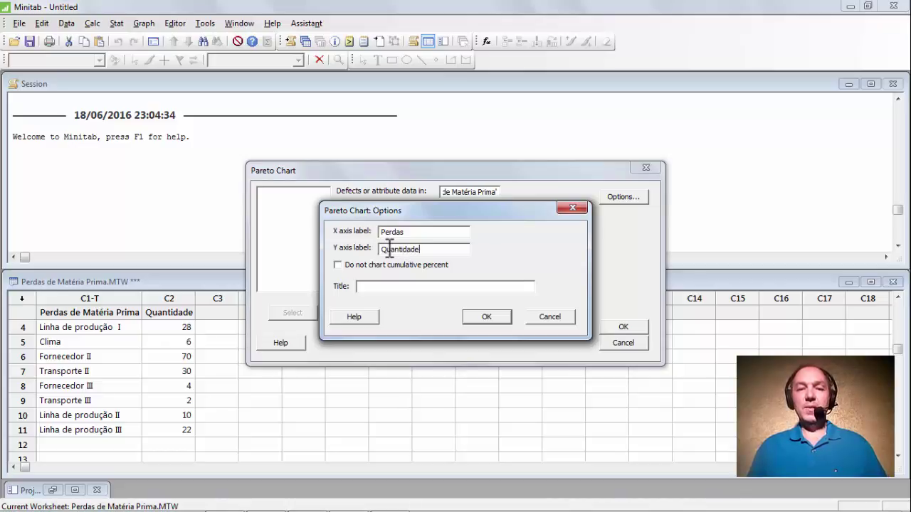
# Title the Pareto chart "Diagrama de Pareto das Perdas de Matéria Prima" and accept the chart options.
pyautogui.click(395, 288)
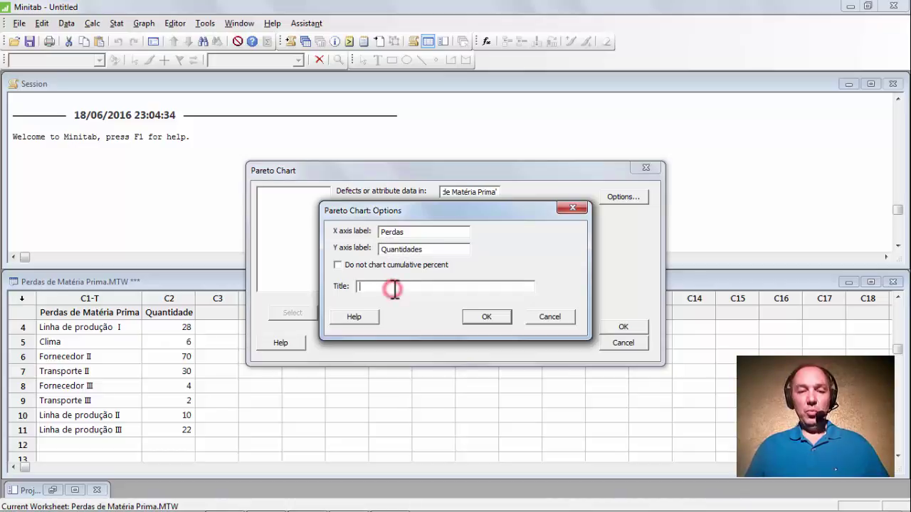
pyautogui.write('Diag')
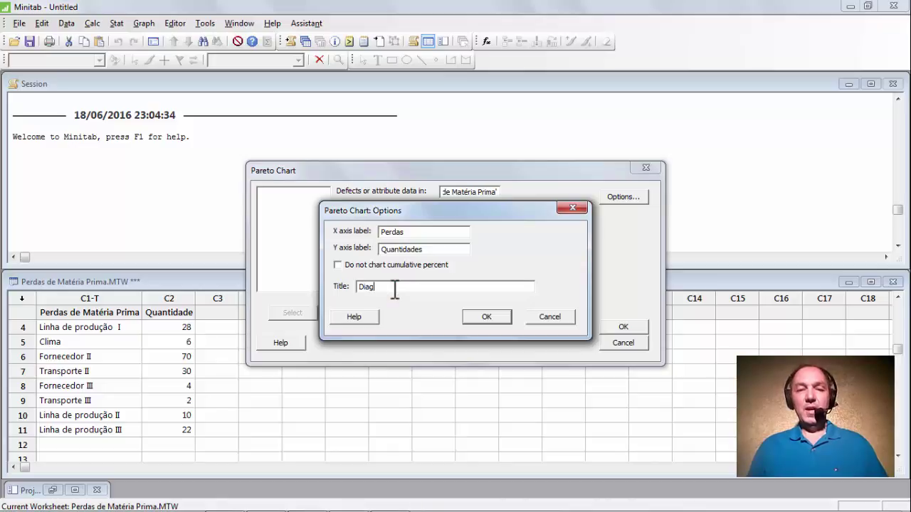
pyautogui.write('rama de P')
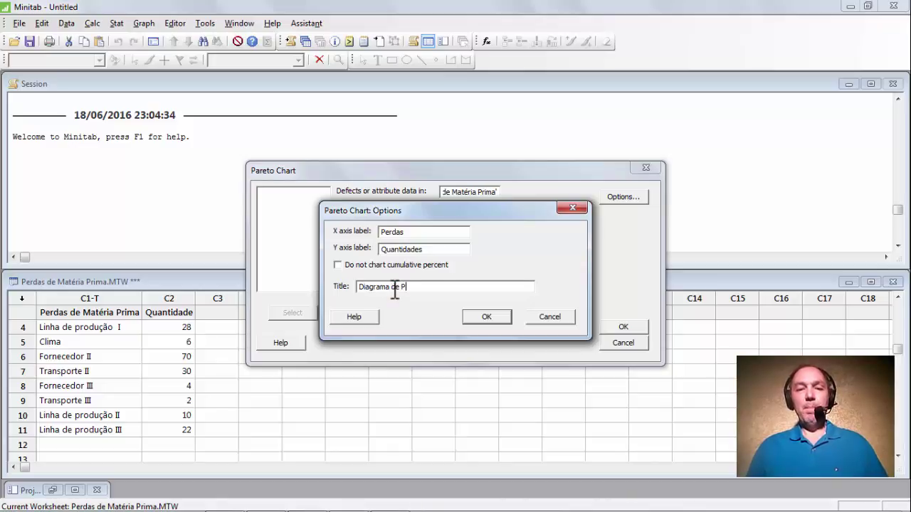
pyautogui.write('areto das Perdas de ')
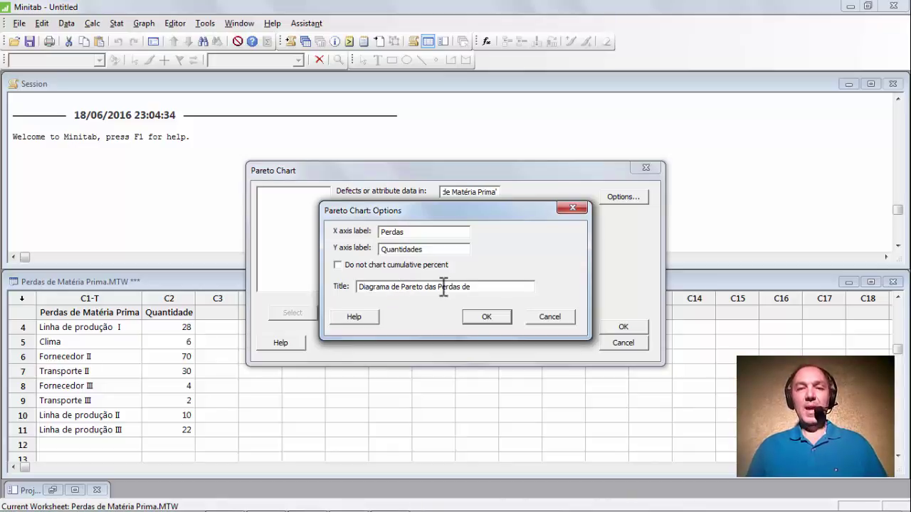
pyautogui.write('Ma')
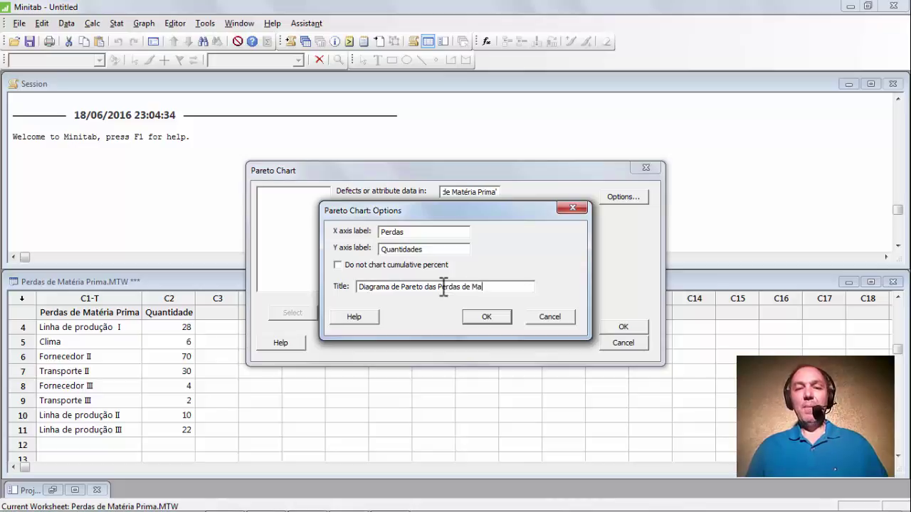
pyautogui.write('téria Prima')
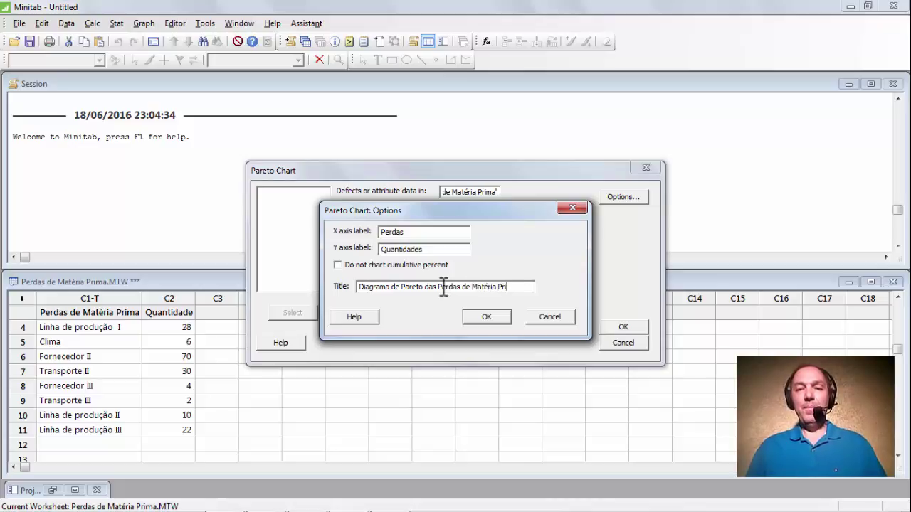
pyautogui.click(488, 317)
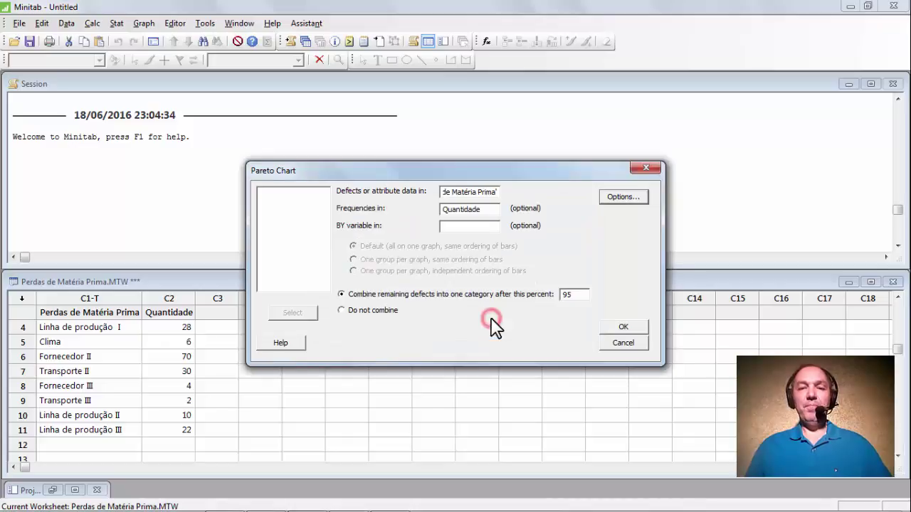
# Combine remaining defects into one category after 80 percent, generate the Pareto chart, and move its window clear of the session text.
pyautogui.click(574, 294)
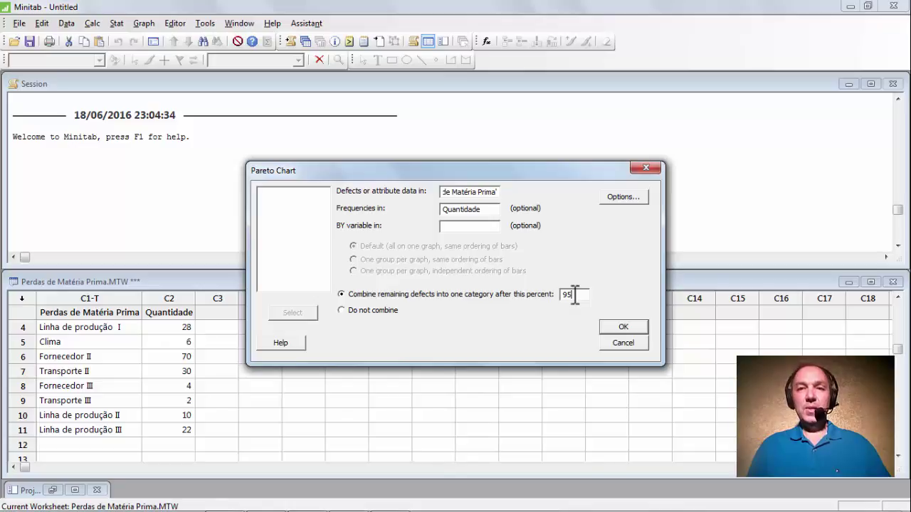
pyautogui.moveTo(575, 294); pyautogui.dragTo(562, 301)
pyautogui.write('8')
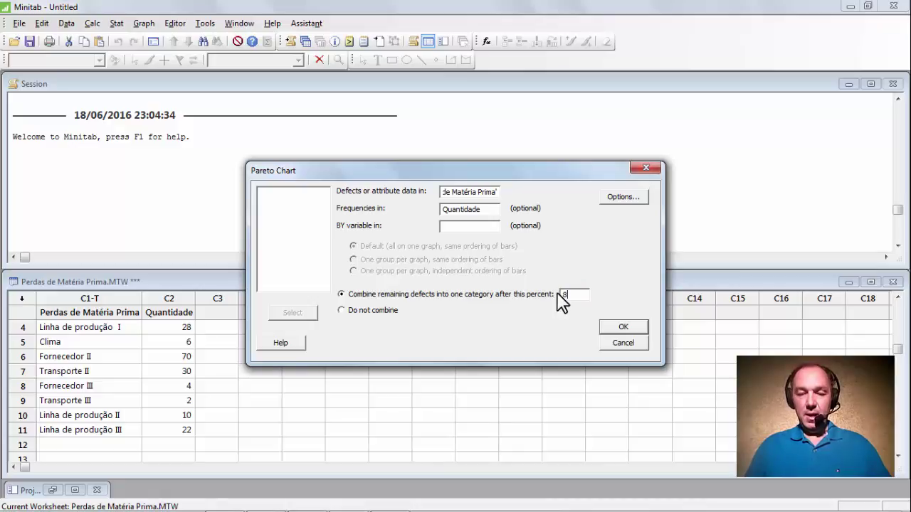
pyautogui.write('0')
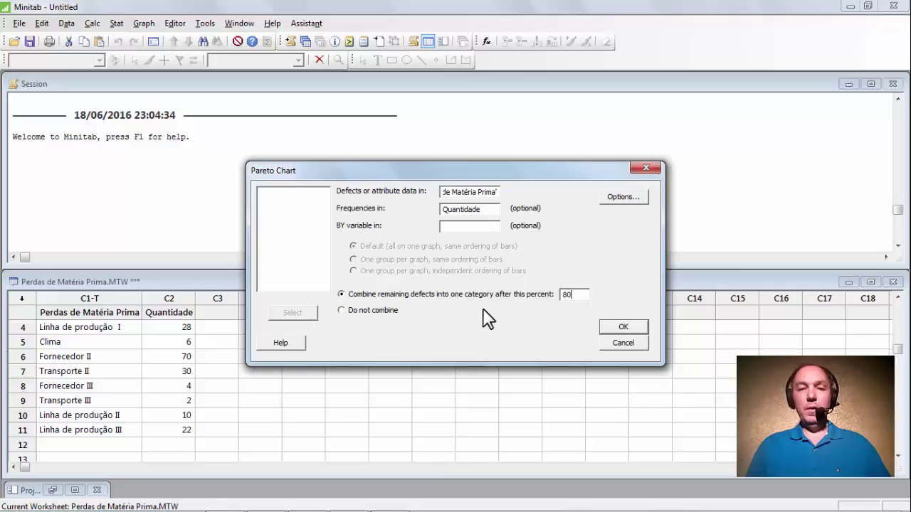
pyautogui.click(620, 328)
pyautogui.moveTo(260, 81); pyautogui.dragTo(577, 116)
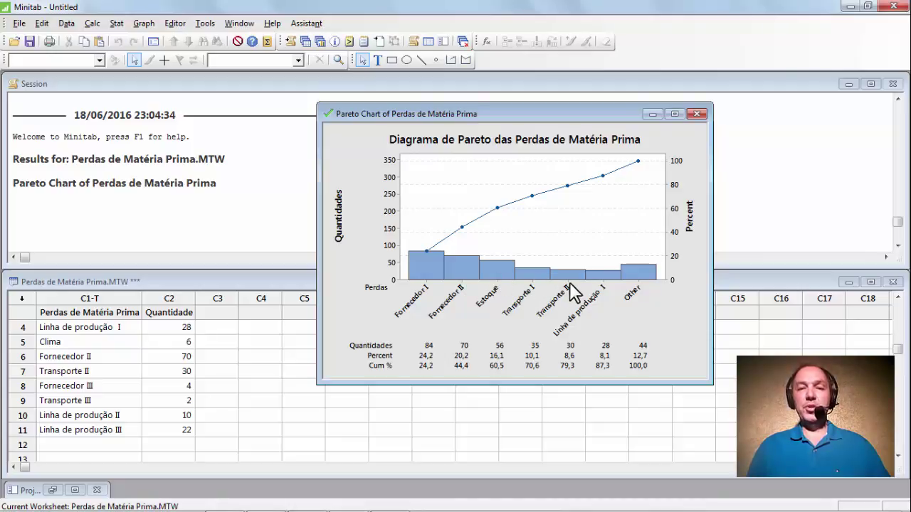
pyautogui.moveTo(577, 279)
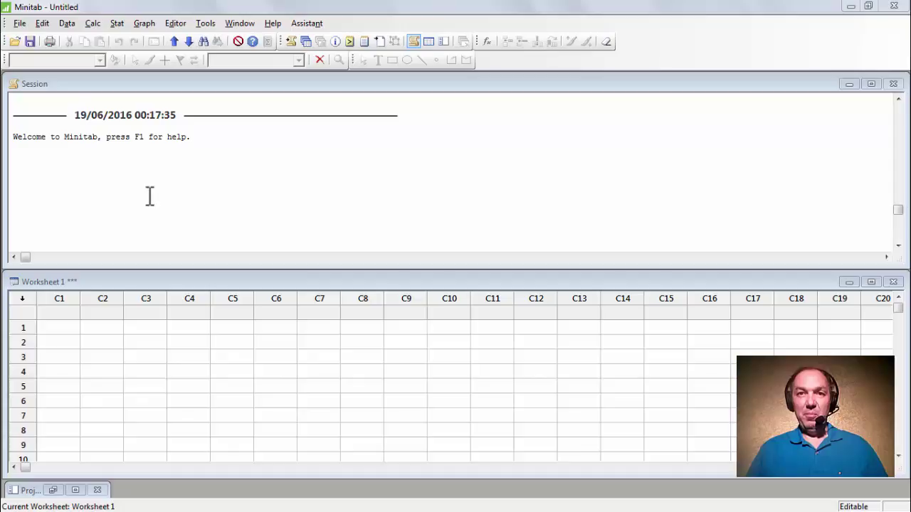
# Open the worksheet DefeitoDeRoupas.MTW from the Minitab Sample Data folder and accept adding its copy to the current project.
pyautogui.click(19, 23)
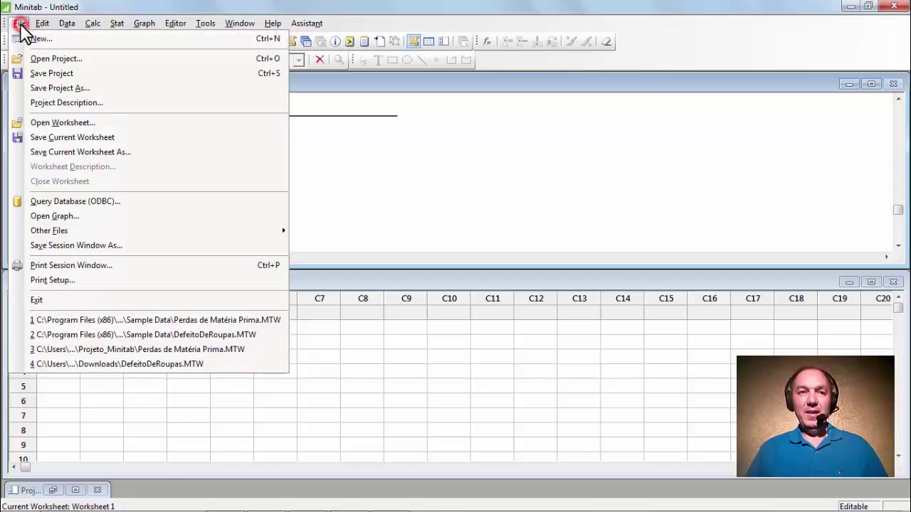
pyautogui.click(69, 126)
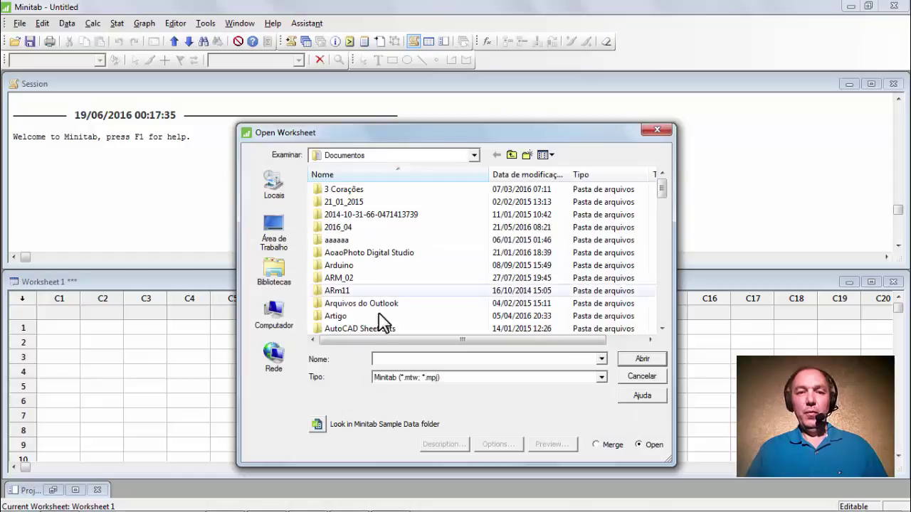
pyautogui.click(318, 425)
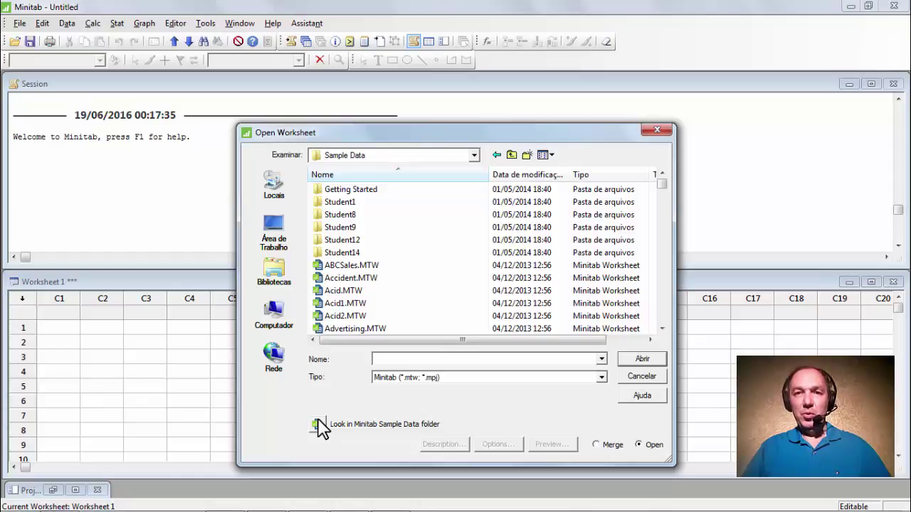
pyautogui.scroll(-15, 398, 285)
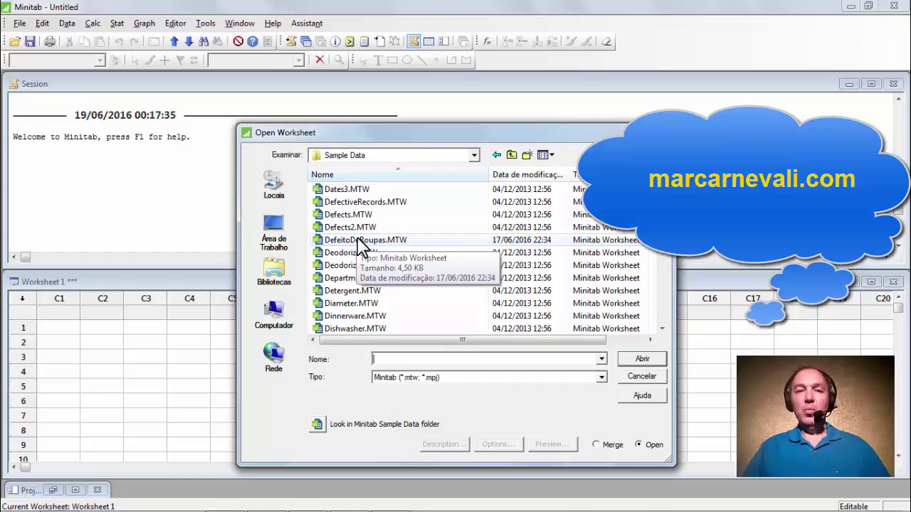
pyautogui.click(360, 240)
pyautogui.doubleClick(363, 241)
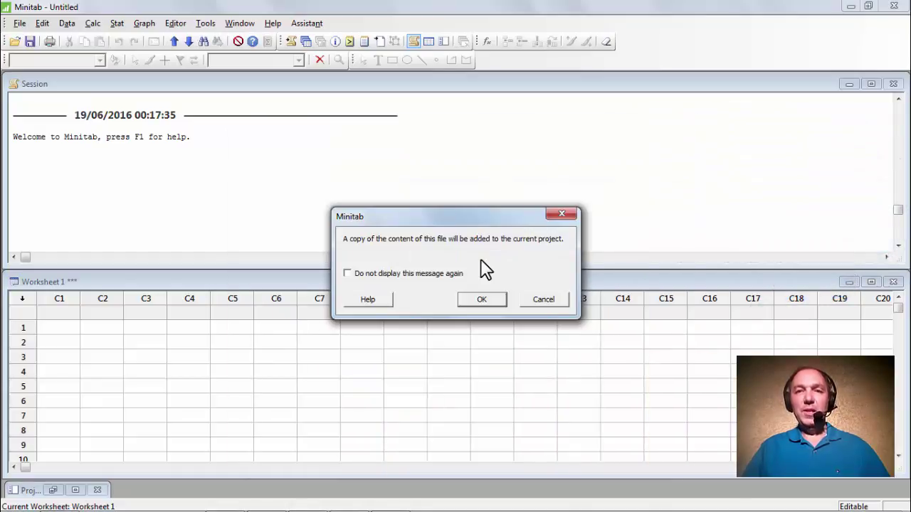
pyautogui.click(481, 300)
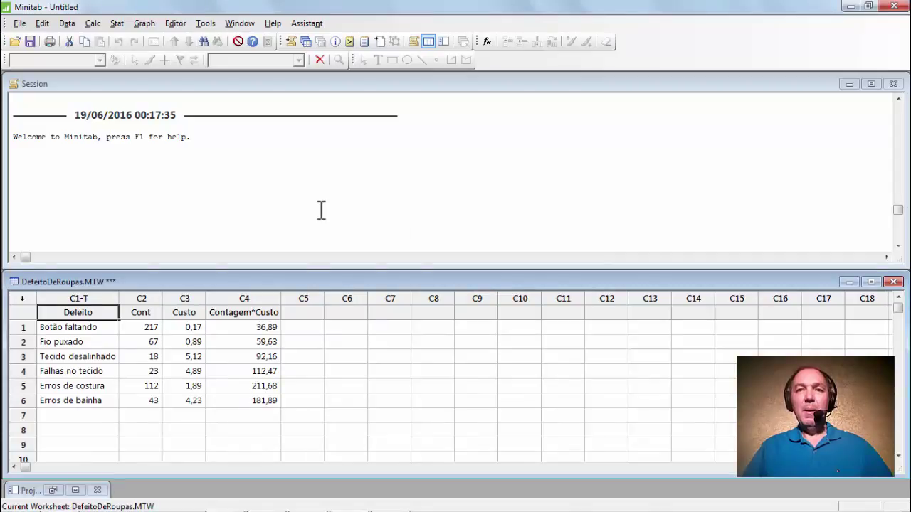
# Start a Pareto chart with Defeito as the defects data and Cont as the frequencies, moving the dialog clear of the worksheet data.
pyautogui.click(116, 28)
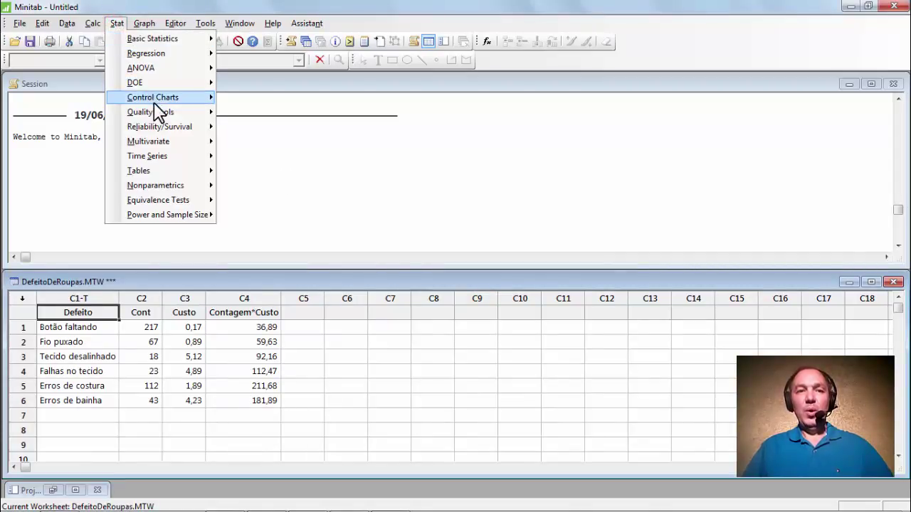
pyautogui.moveTo(162, 121)
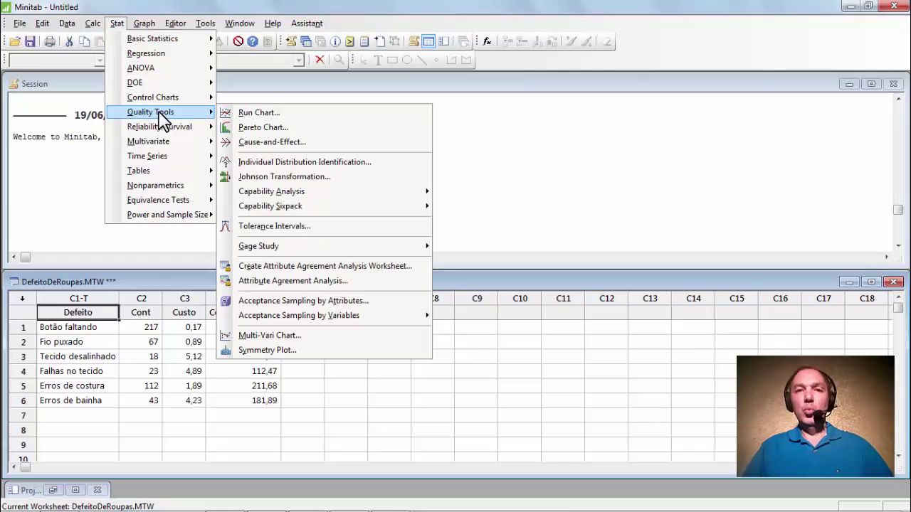
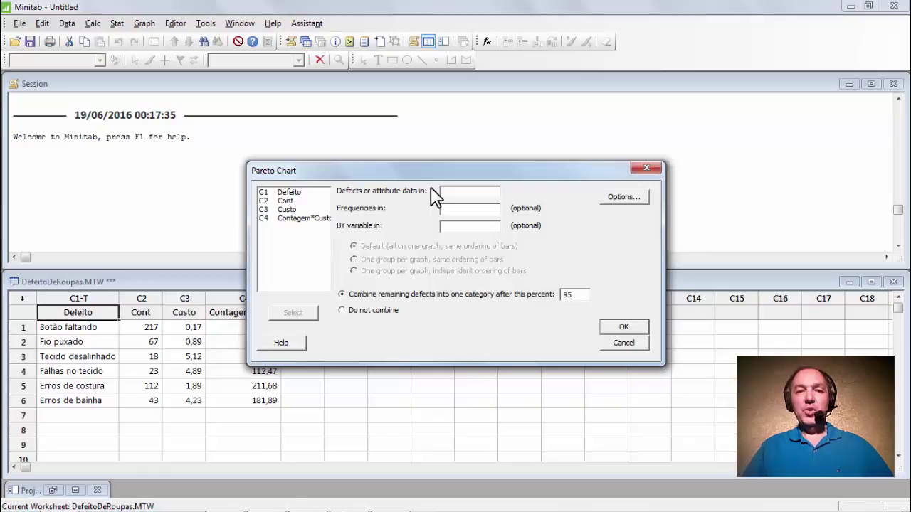
pyautogui.doubleClick(287, 192)
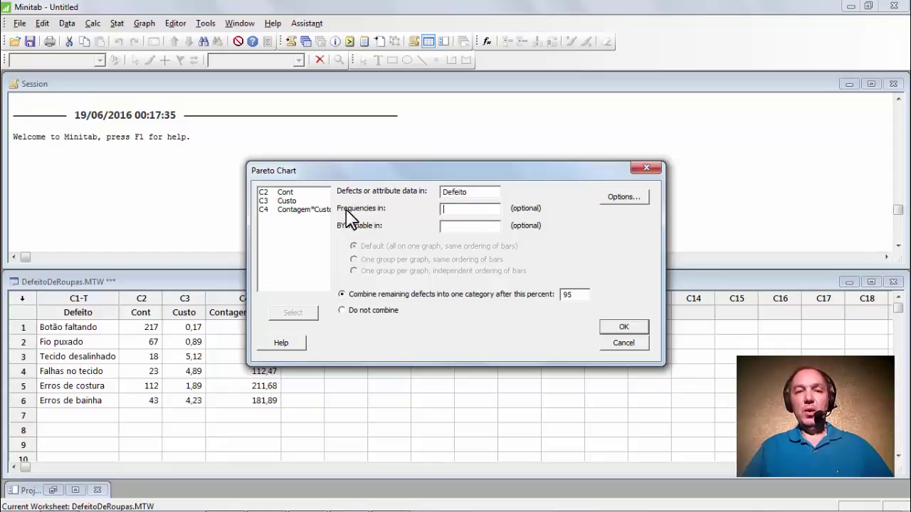
pyautogui.doubleClick(286, 192)
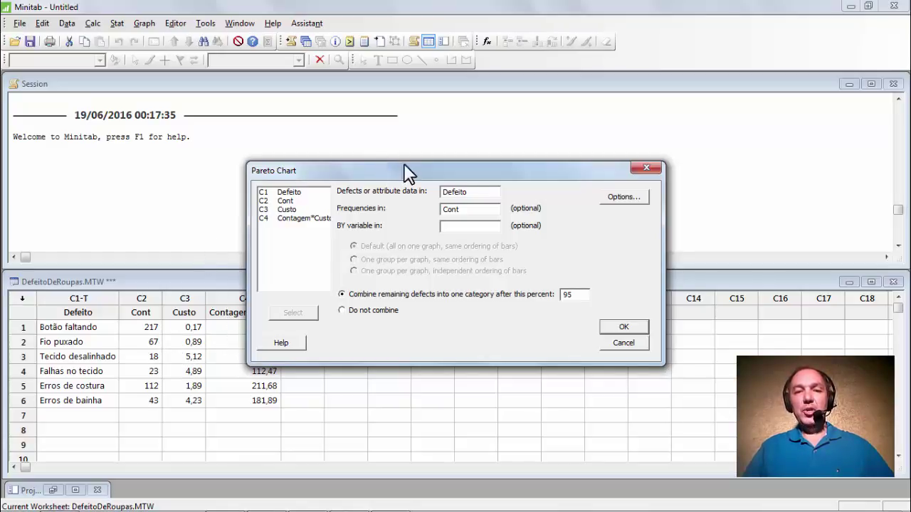
pyautogui.moveTo(419, 166); pyautogui.dragTo(519, 141)
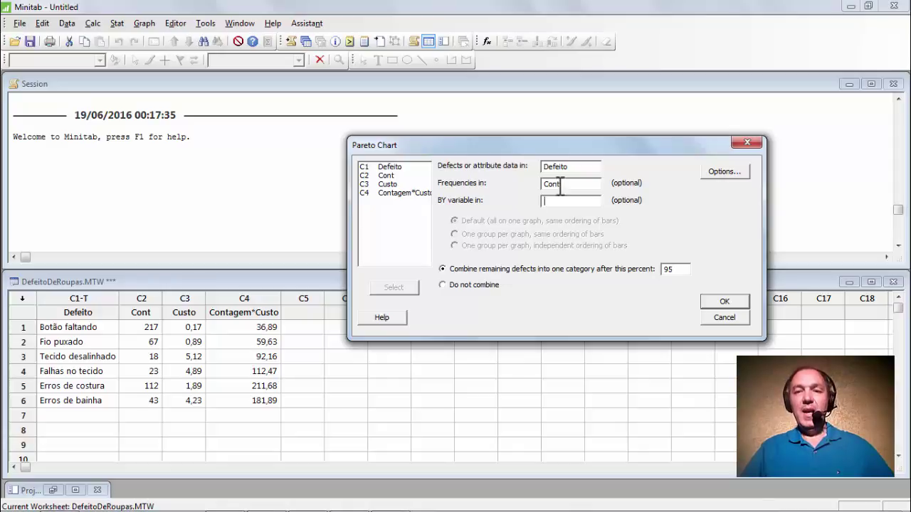
# In the Pareto chart options, label the X axis Defeitos and the Y axis Quantidades.
pyautogui.click(723, 172)
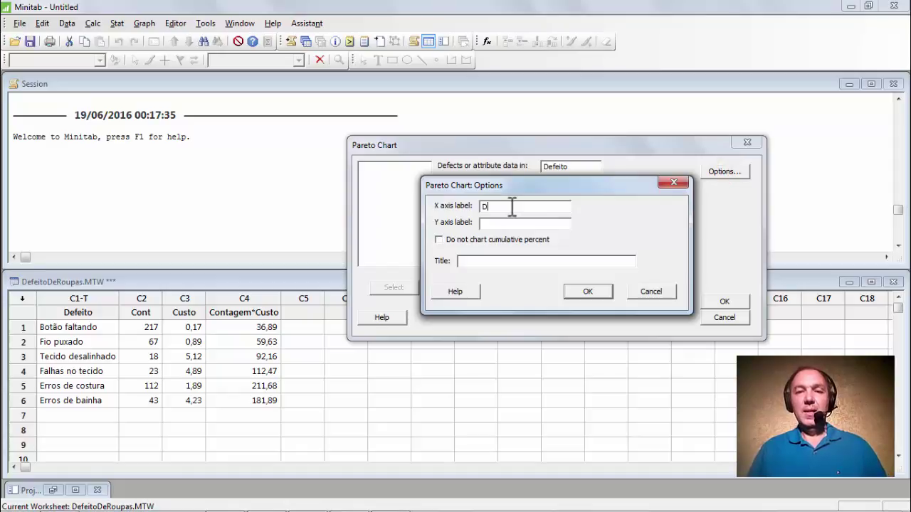
pyautogui.write('Defeitos')
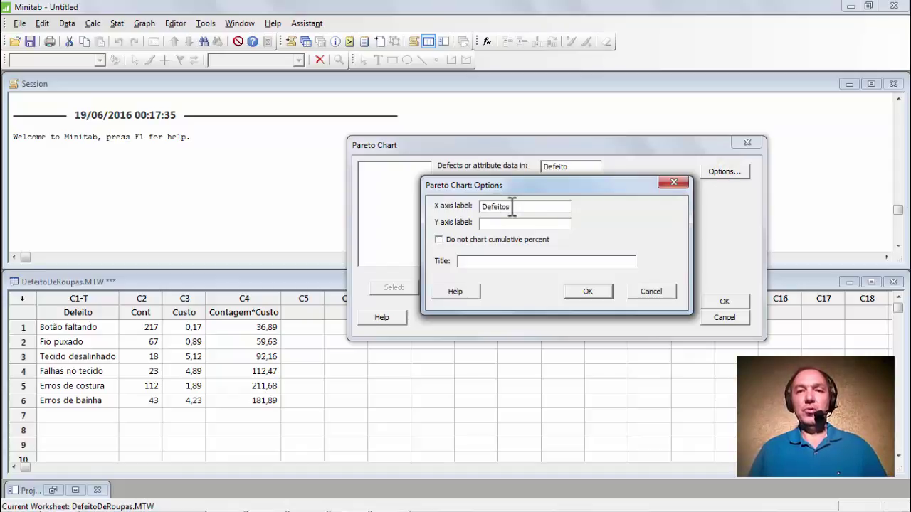
pyautogui.press('Tab')
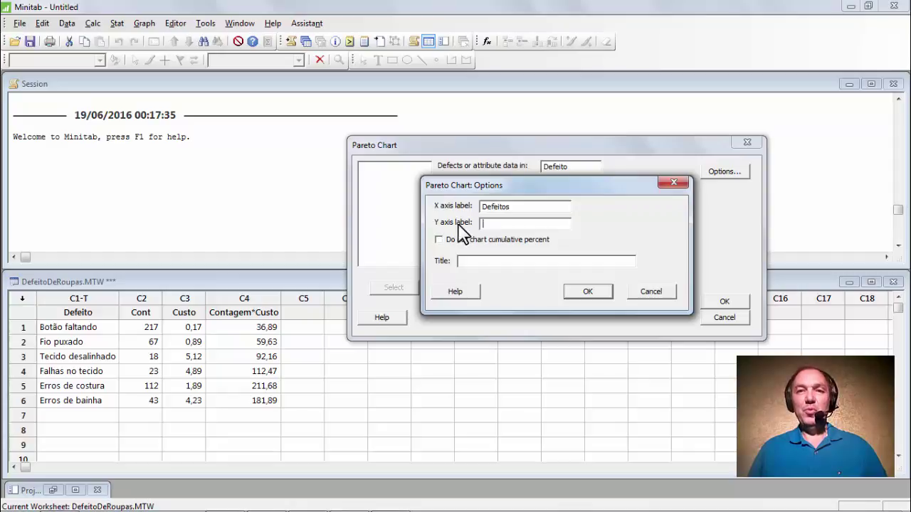
pyautogui.write('Quantidades')
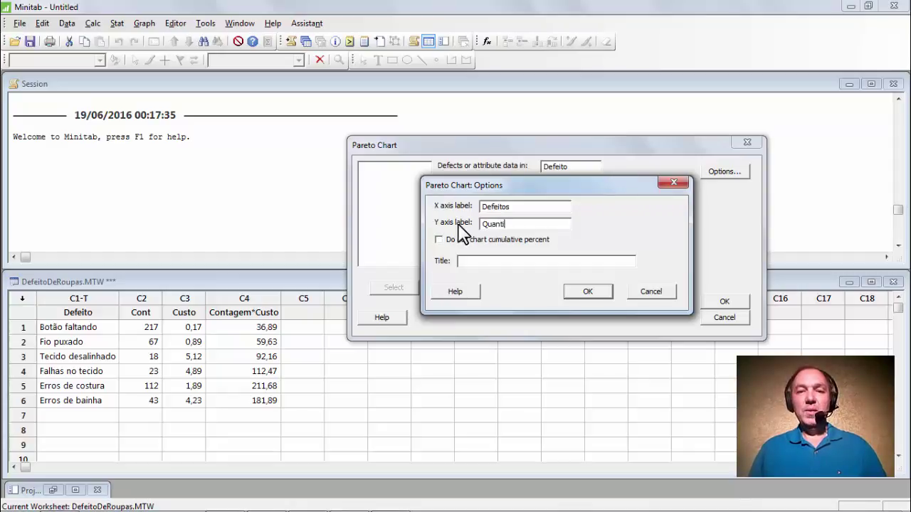
# Title the Pareto chart "Diagrama de Pareto dos defeitos de roupas" and accept the chart options.
pyautogui.click(476, 262)
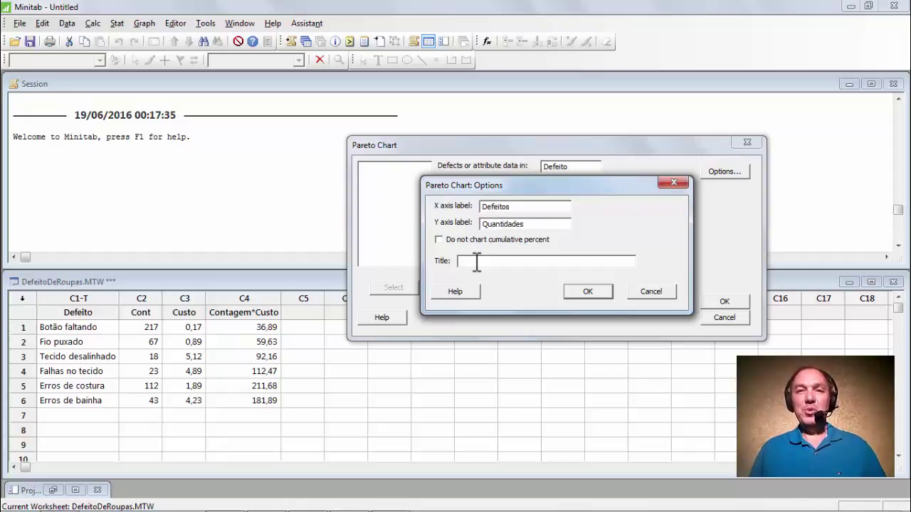
pyautogui.write('D')
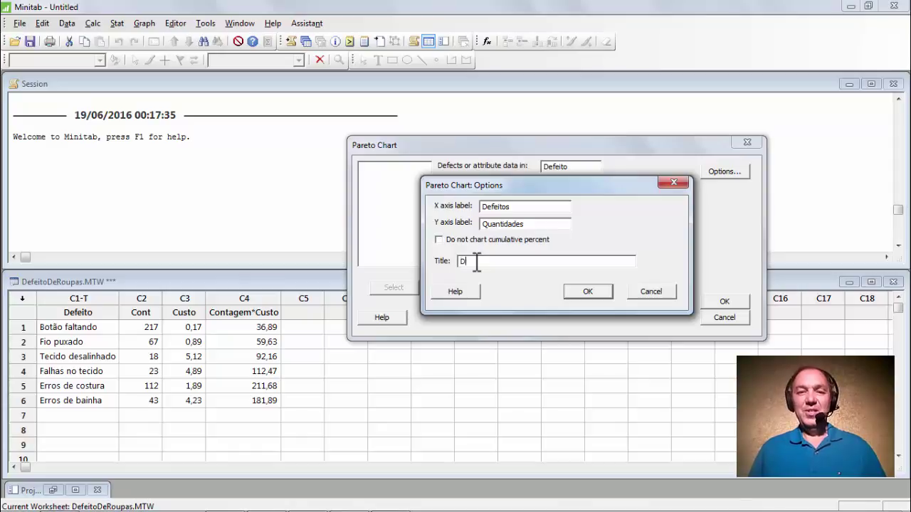
pyautogui.write('iagrama ')
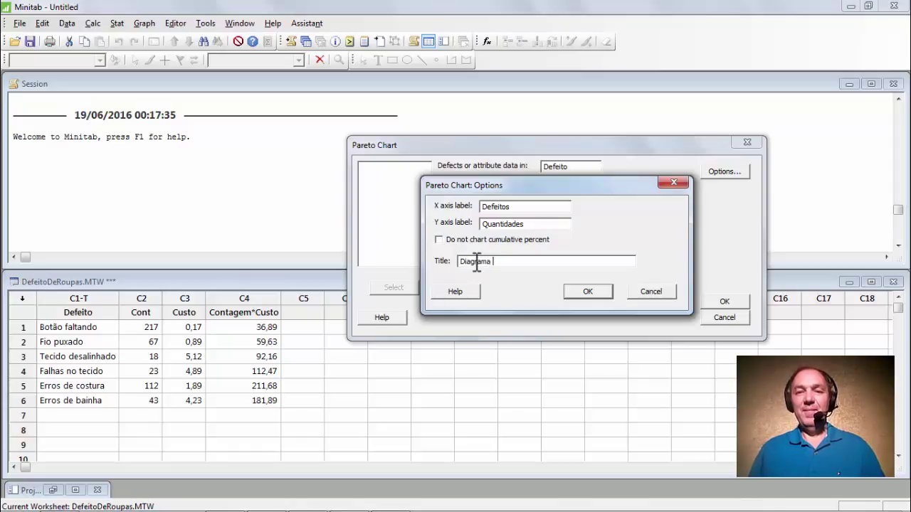
pyautogui.write('de Pareto')
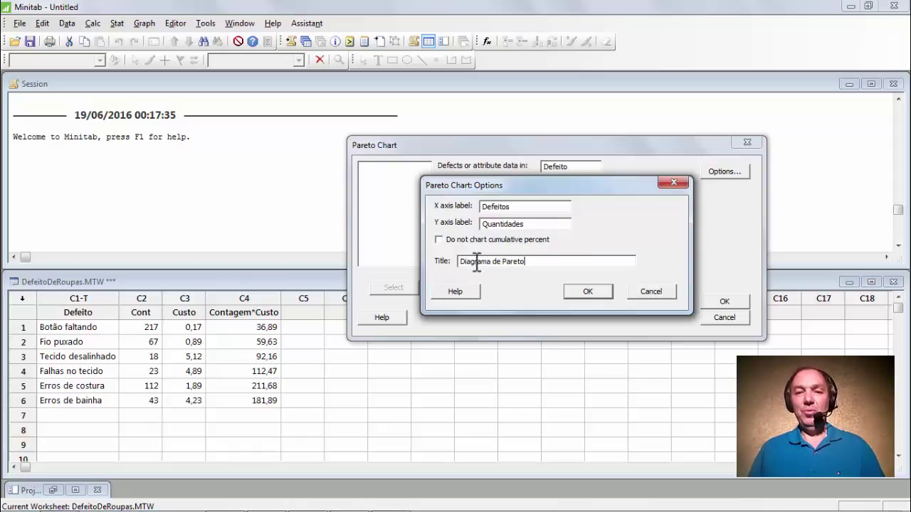
pyautogui.write(' dos defeitos de')
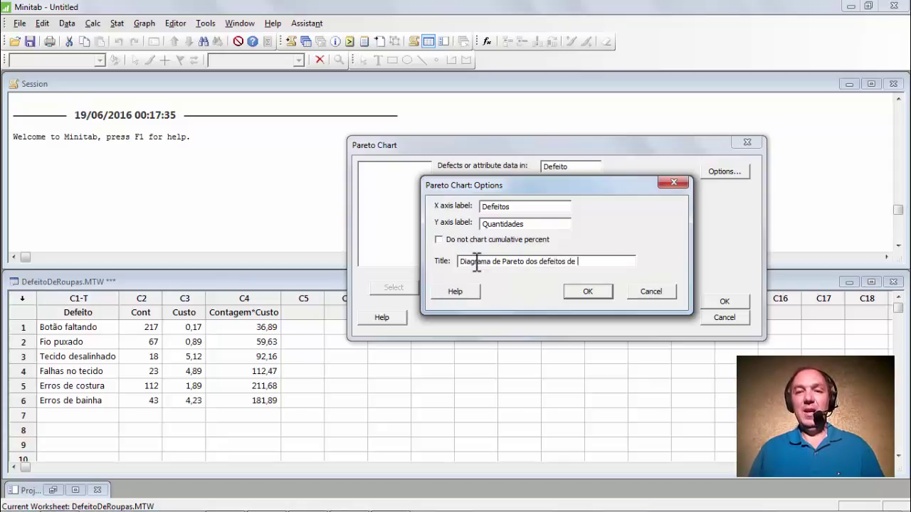
pyautogui.write(' roupas')
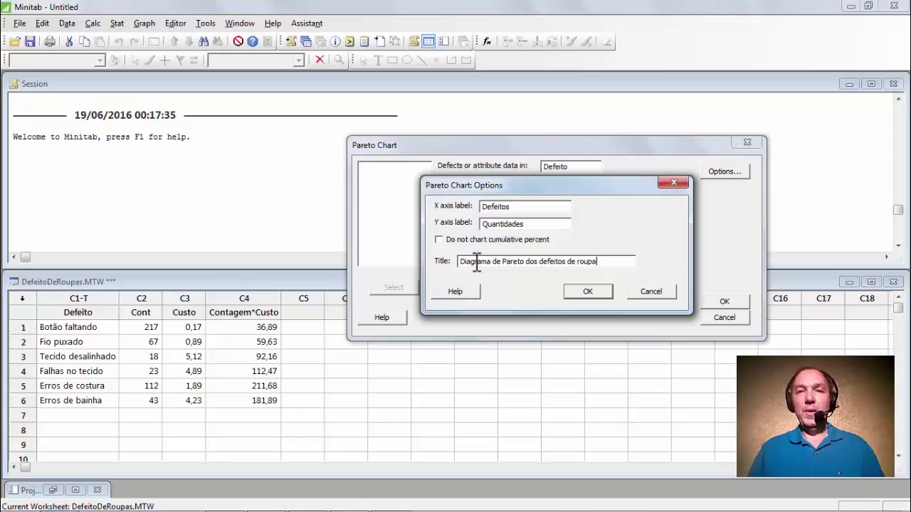
pyautogui.click(582, 290)
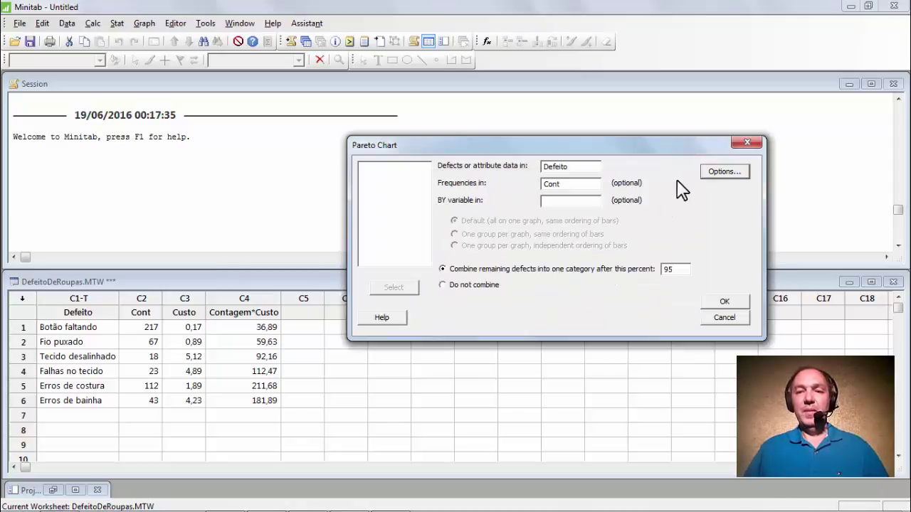
# Combine remaining defects after 80 percent, generate the clothing defects Pareto chart, and move its window clear of the worksheet data.
pyautogui.doubleClick(677, 265)
pyautogui.press('BackSpace')
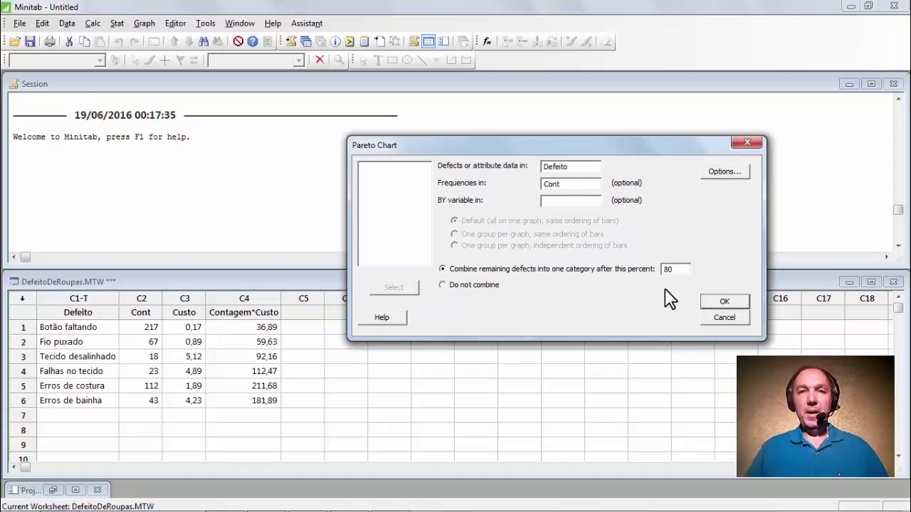
pyautogui.click(725, 303)
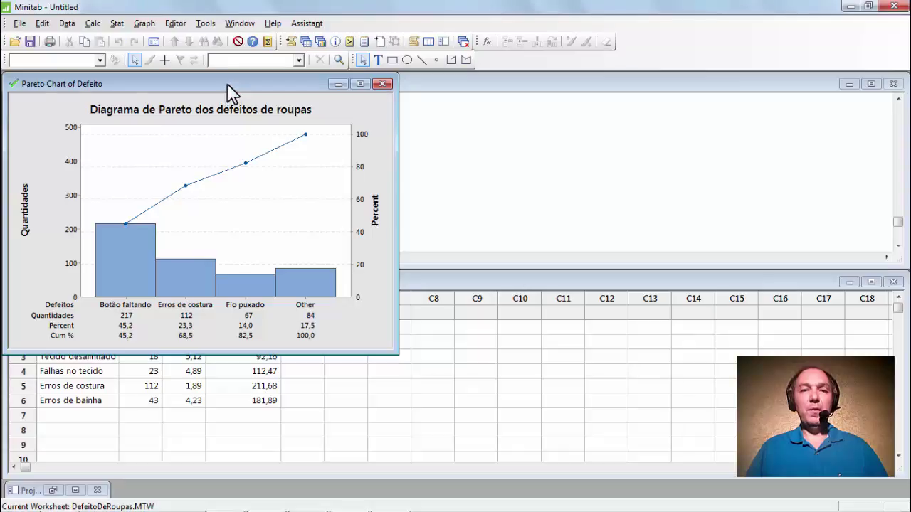
pyautogui.moveTo(227, 83); pyautogui.dragTo(547, 109)
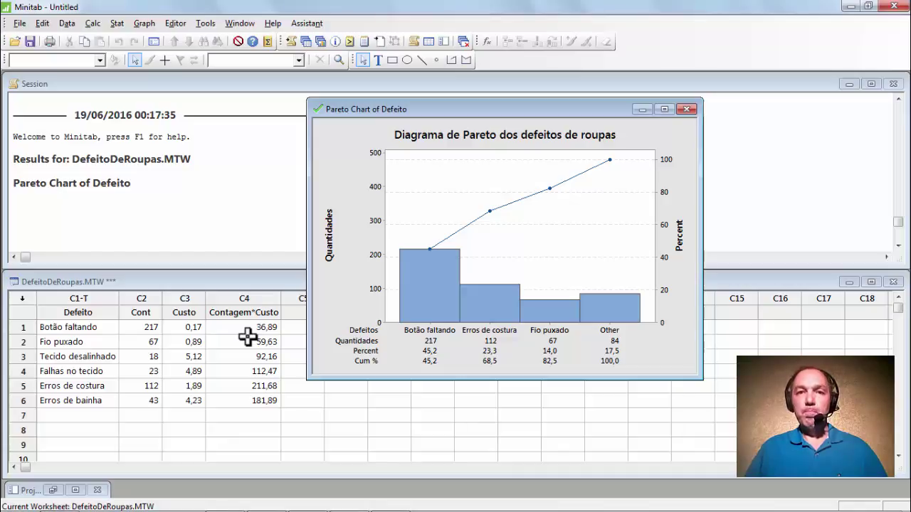
# Start another Pareto chart of Defeito, replacing the frequencies column with Contagem*Custo.
pyautogui.click(113, 23)
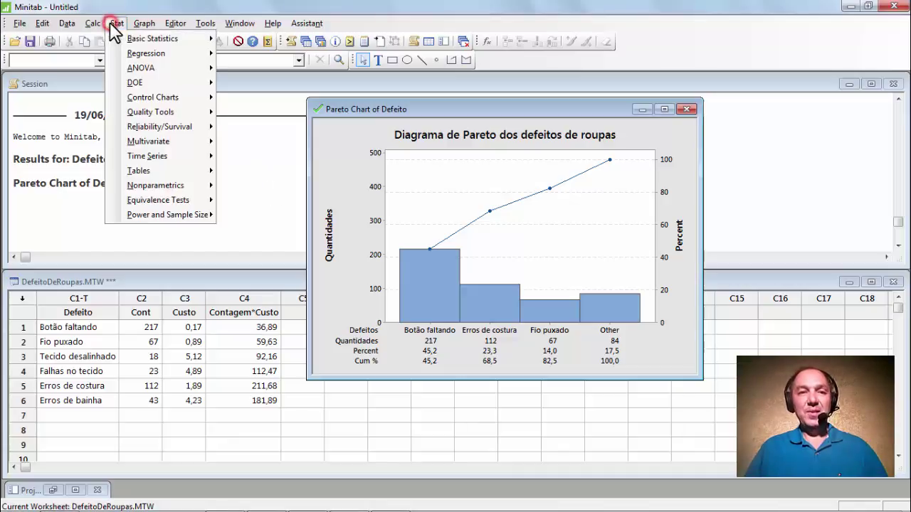
pyautogui.moveTo(191, 114)
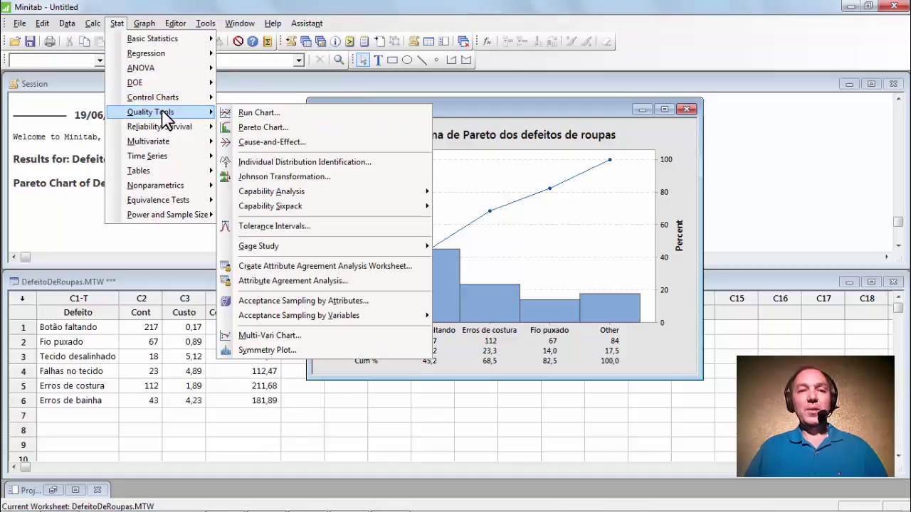
pyautogui.click(254, 128)
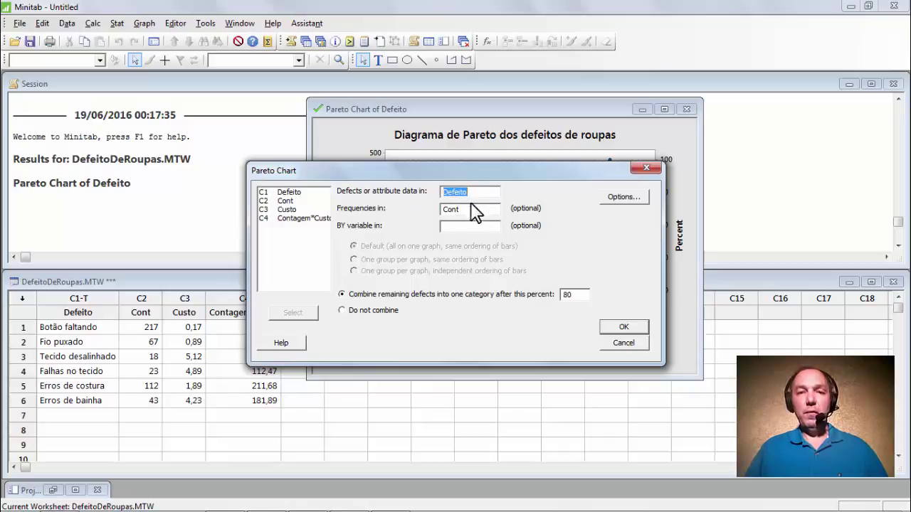
pyautogui.click(466, 209)
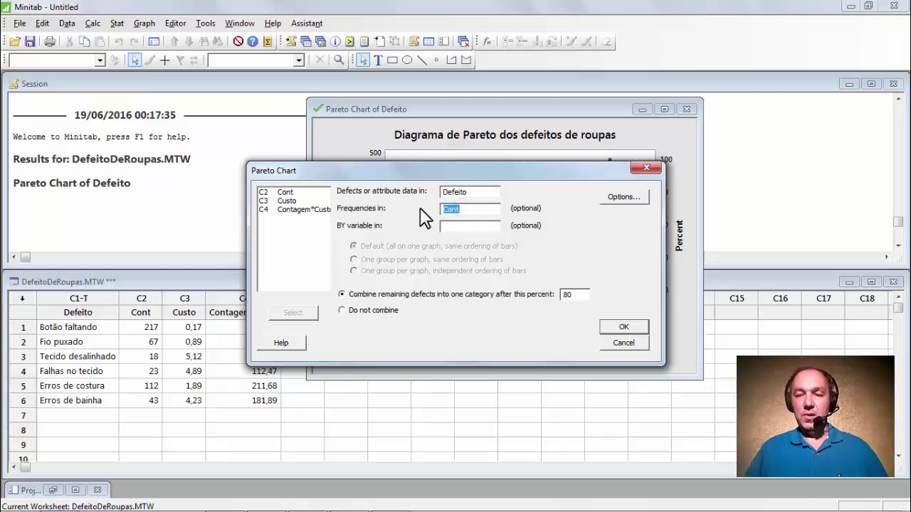
pyautogui.press('Delete')
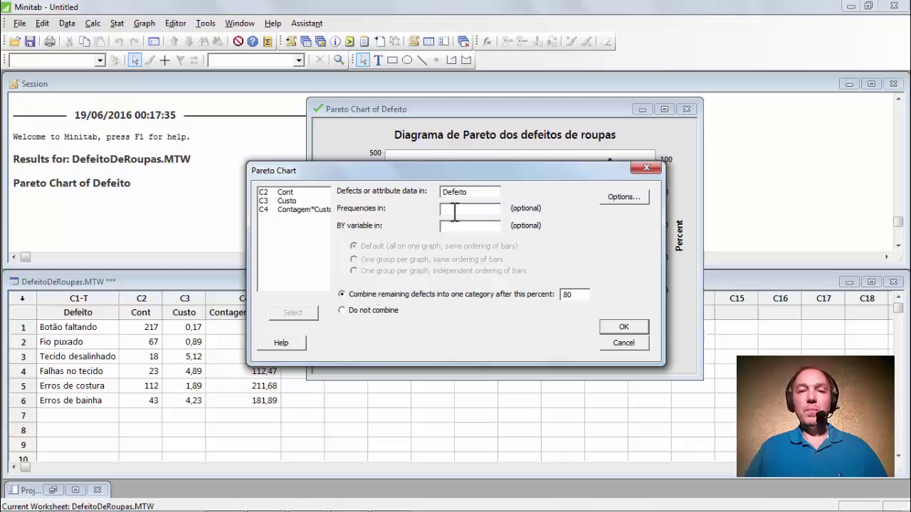
pyautogui.click(302, 211)
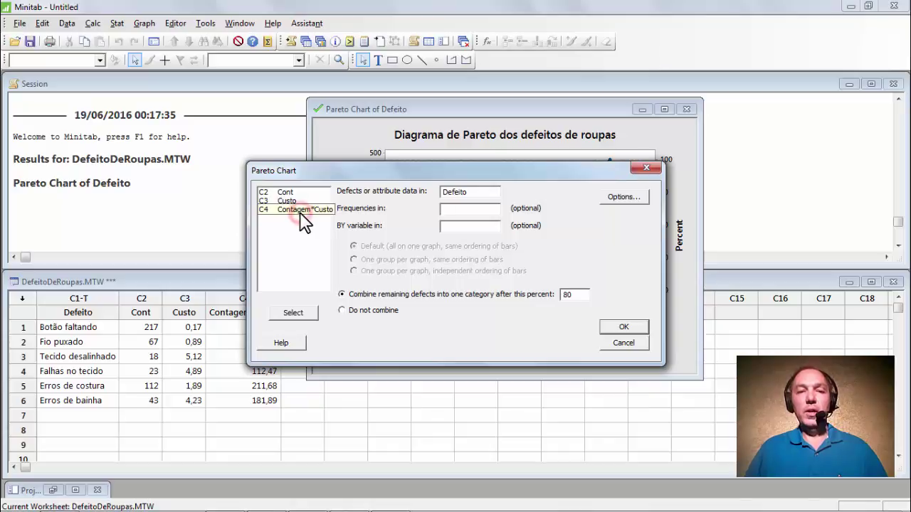
pyautogui.click(301, 316)
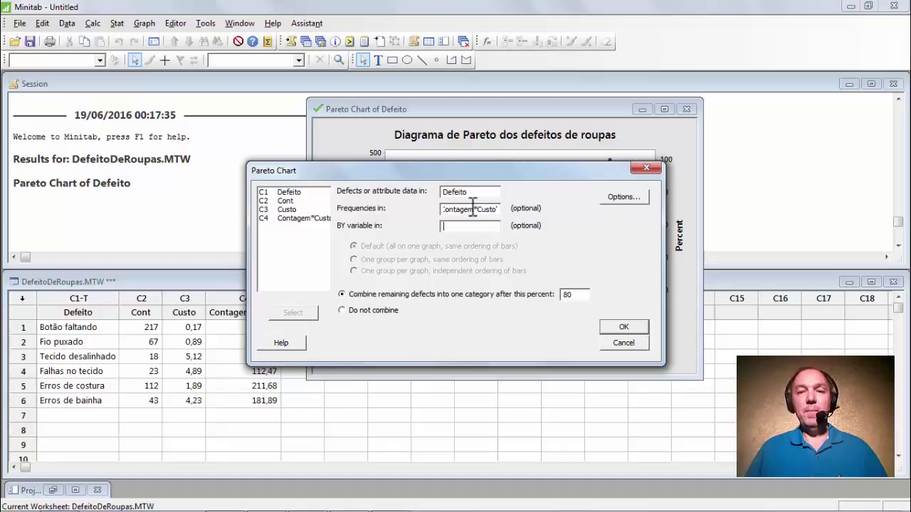
# Change the Y axis label to Custo in the chart options and generate the cost-weighted Pareto chart of clothing defects.
pyautogui.click(620, 198)
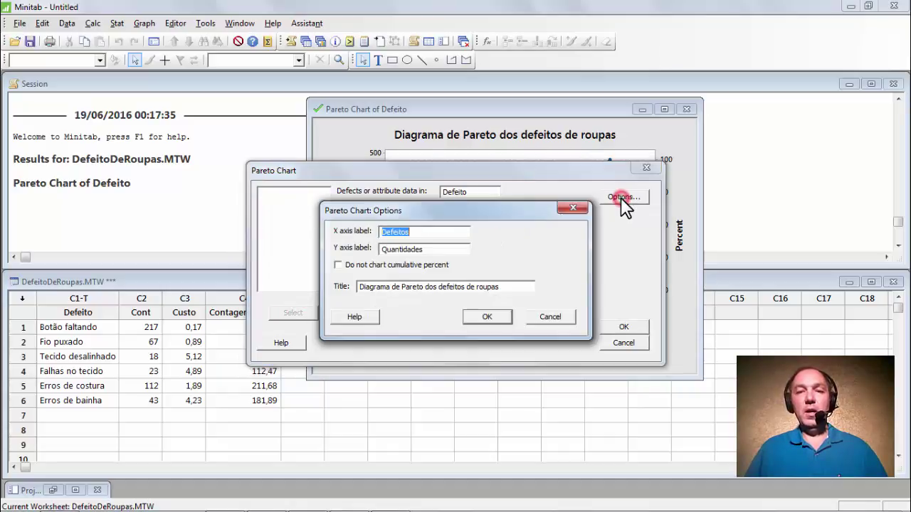
pyautogui.doubleClick(418, 249)
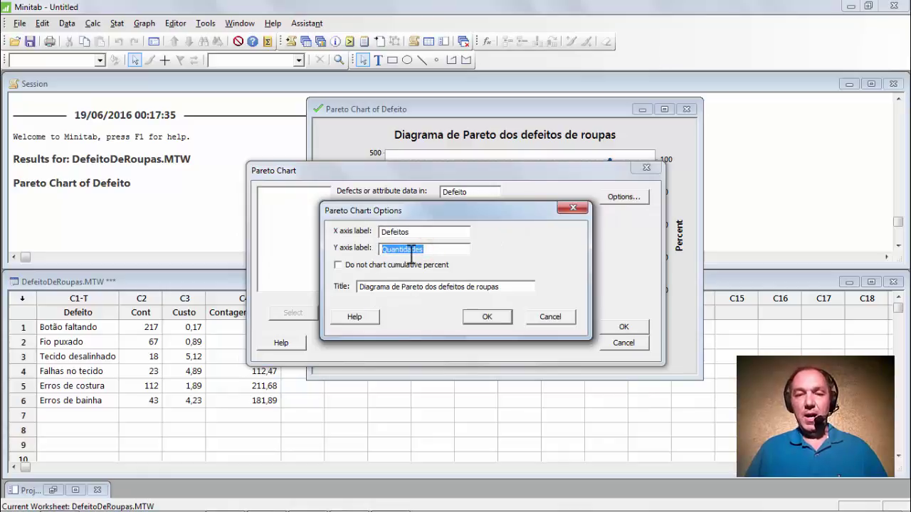
pyautogui.press('Delete')
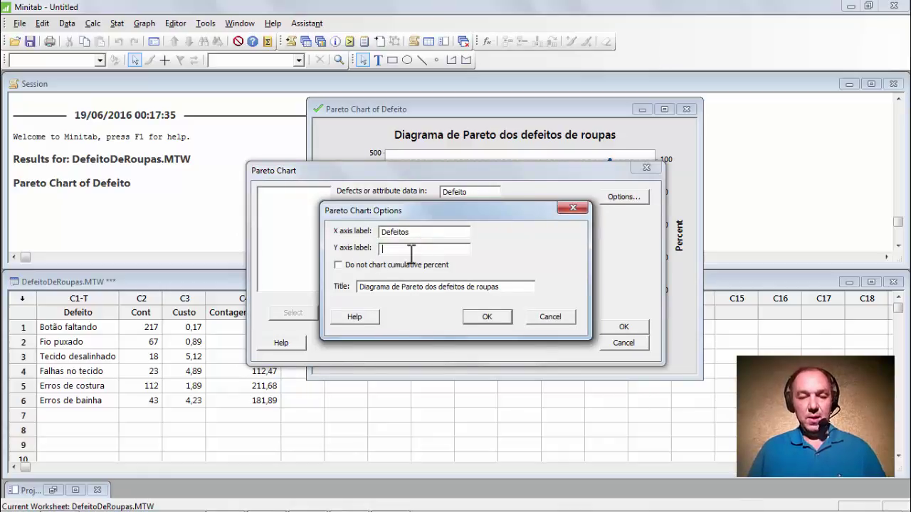
pyautogui.write('Custo')
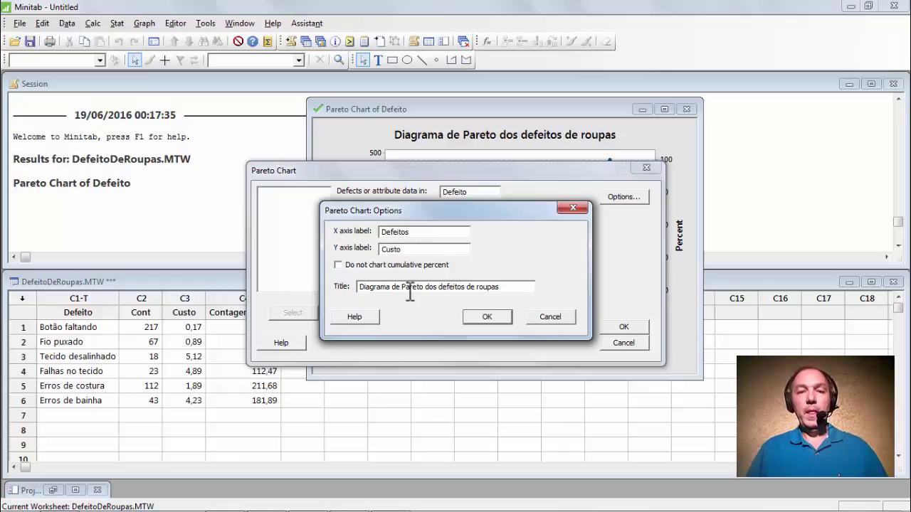
pyautogui.click(496, 318)
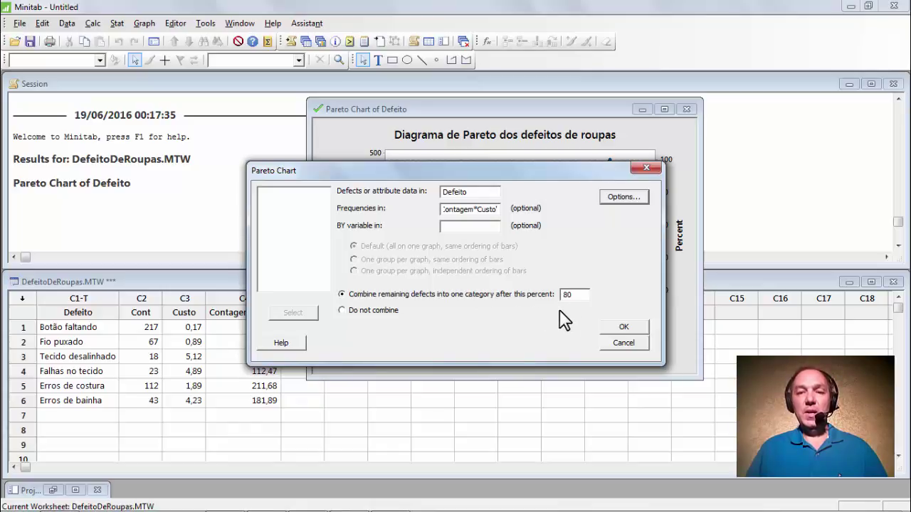
pyautogui.click(622, 324)
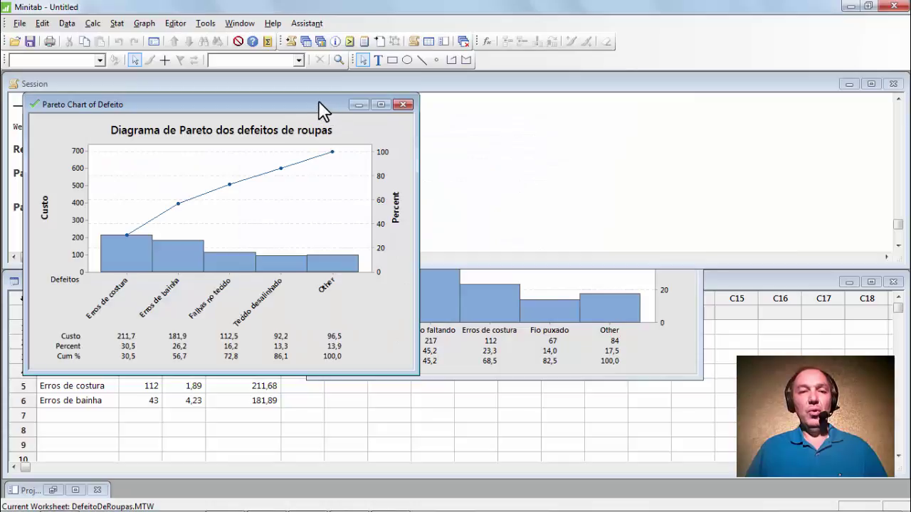
# Arrange the Custo and Quantidades Pareto chart windows side by side for comparison, with the Custo chart first.
pyautogui.moveTo(311, 104); pyautogui.dragTo(399, 104)
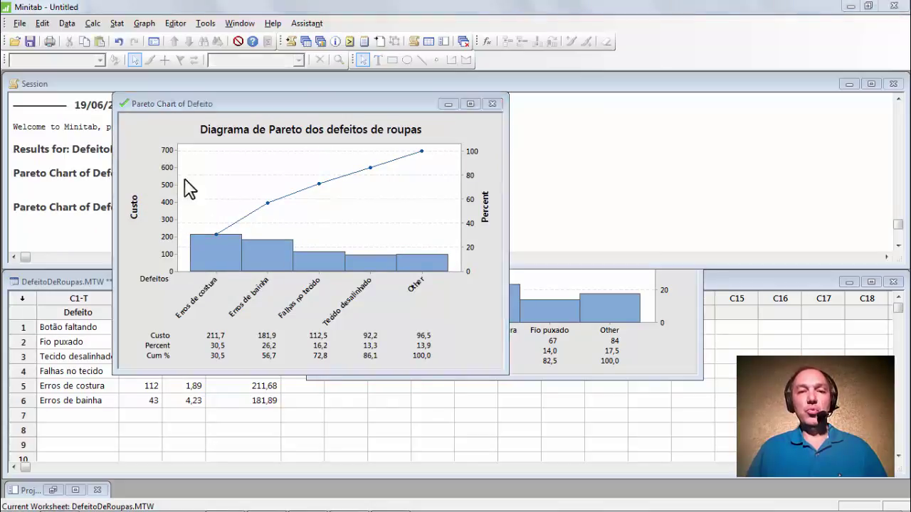
pyautogui.click(255, 102)
pyautogui.moveTo(224, 98); pyautogui.dragTo(184, 94)
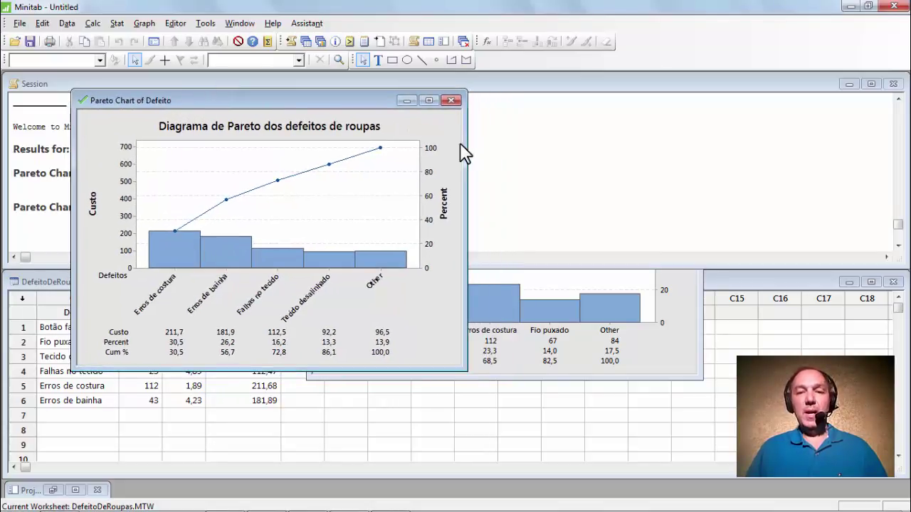
pyautogui.click(693, 348)
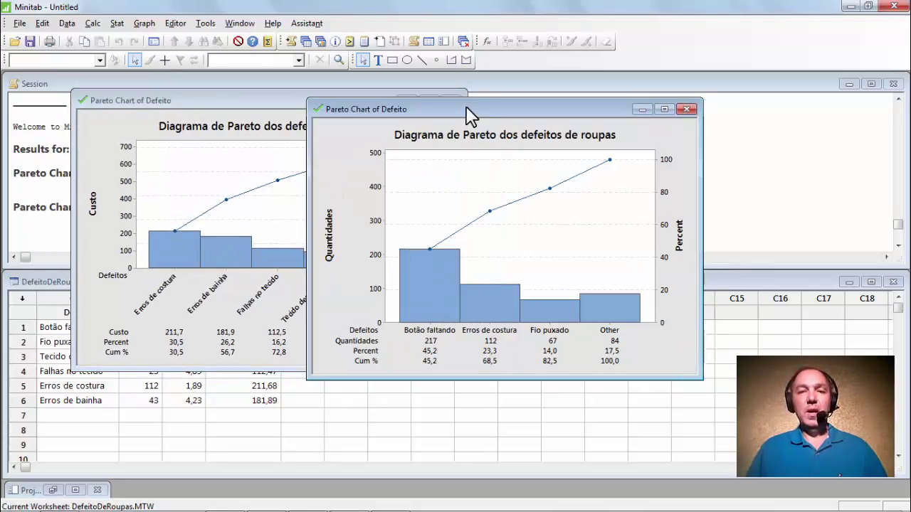
pyautogui.moveTo(469, 104); pyautogui.dragTo(633, 99)
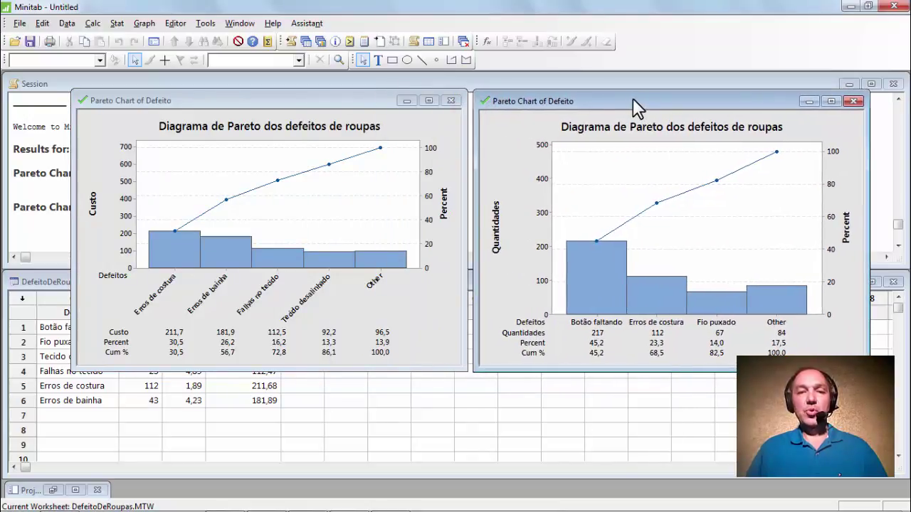